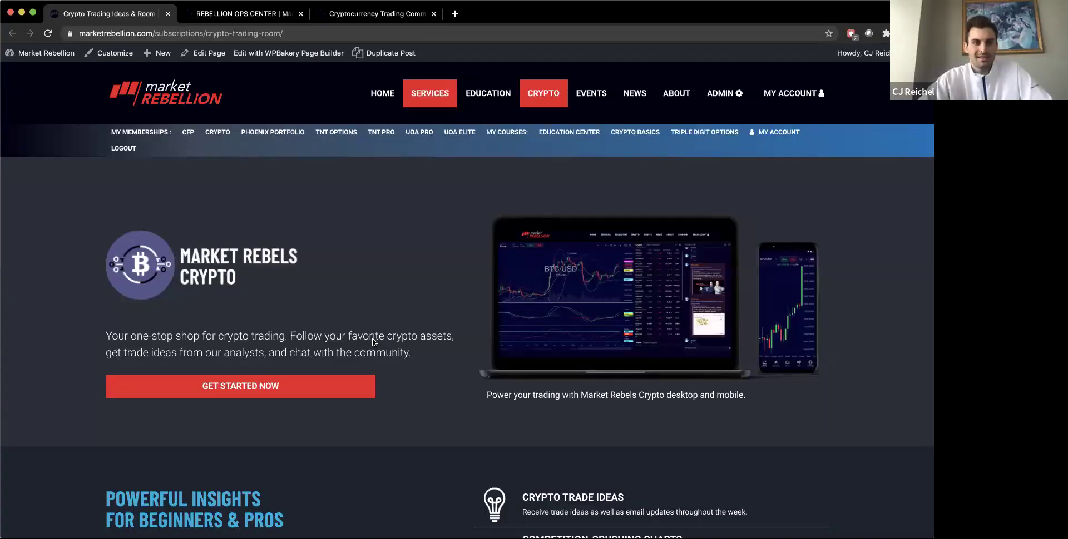
- Review the Market Rebels Crypto subscription options, including the monthly, first-year and guest mode plans, and return to the page's start
scroll(414, 299, "down", 1)
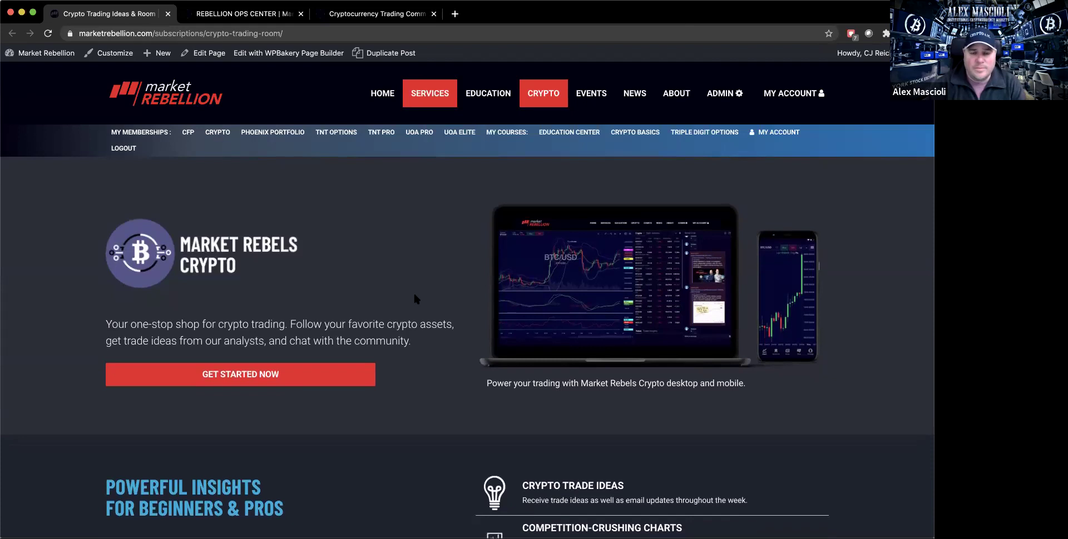
scroll(414, 299, "up", 1)
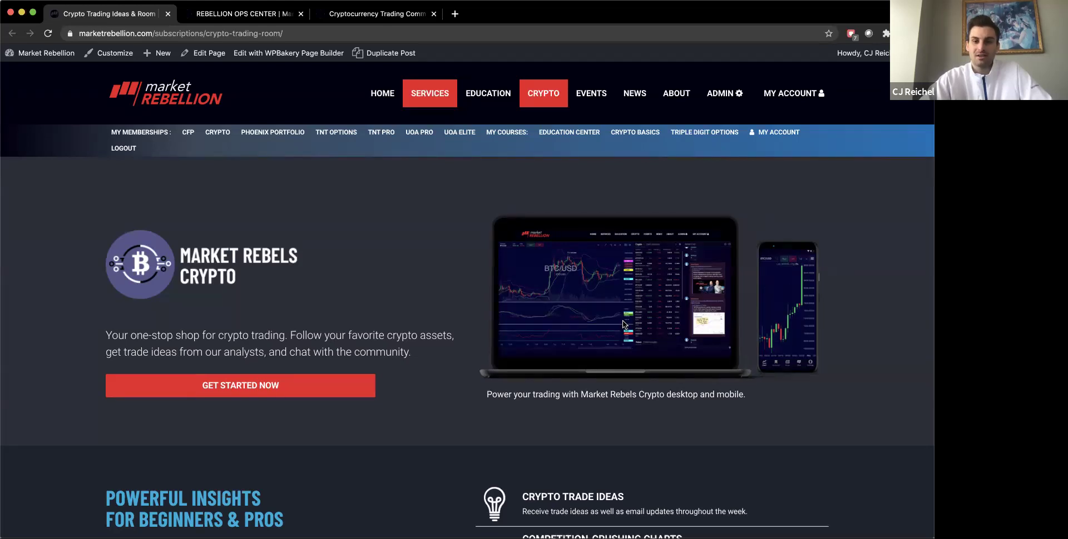
left_click(252, 384)
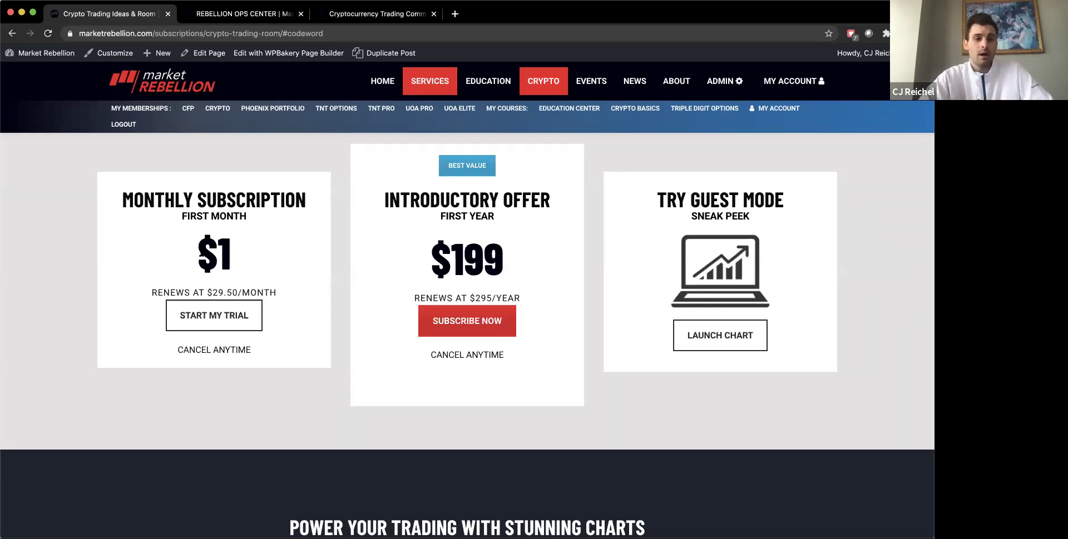
double_click(249, 254)
left_click(303, 251)
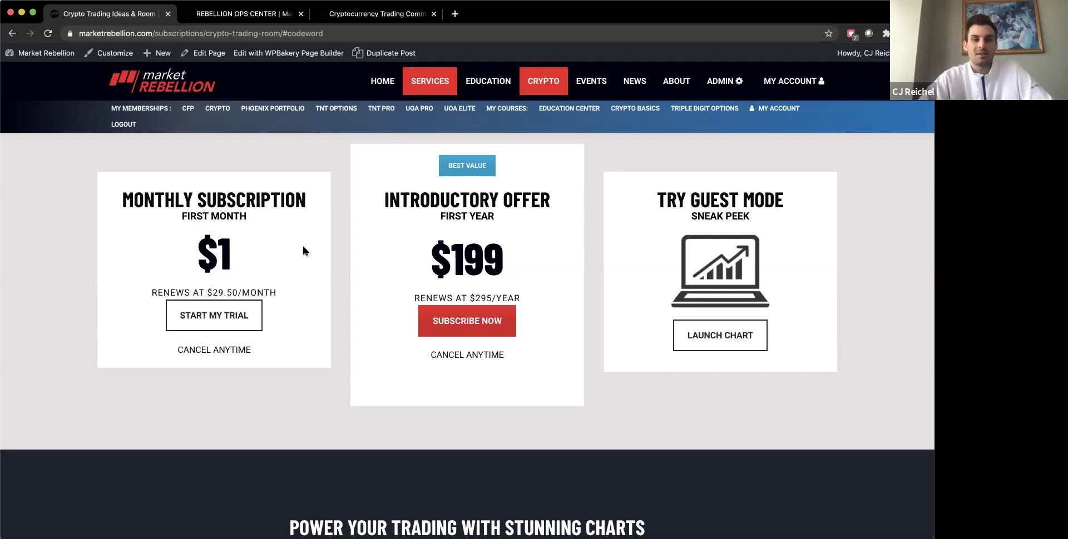
scroll(303, 251, "up", 15)
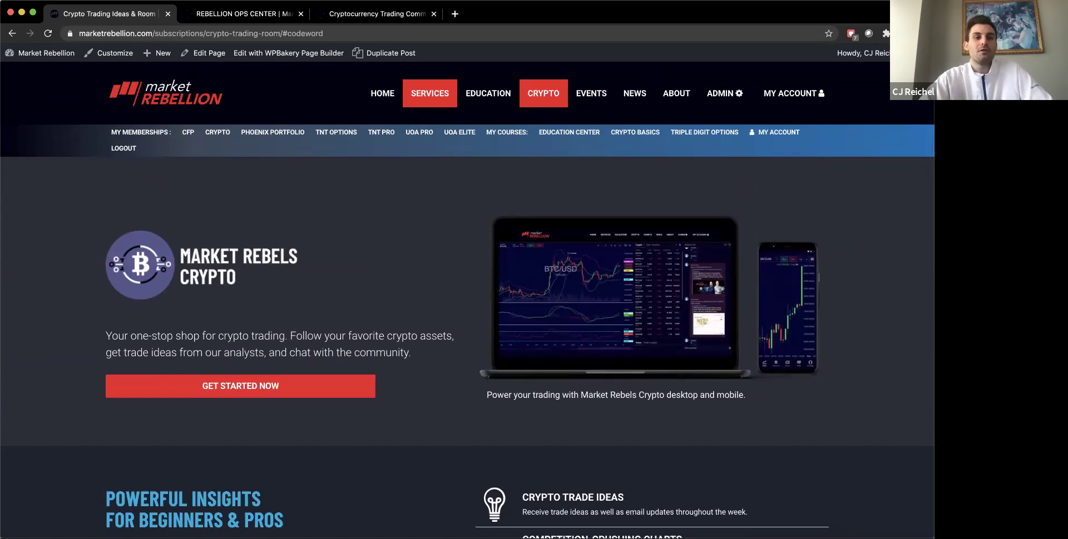
- Visit the Rebellion Ops Center page, switch to the crypto community trading platform, and read back through the Rebel Chat messages
left_click(243, 14)
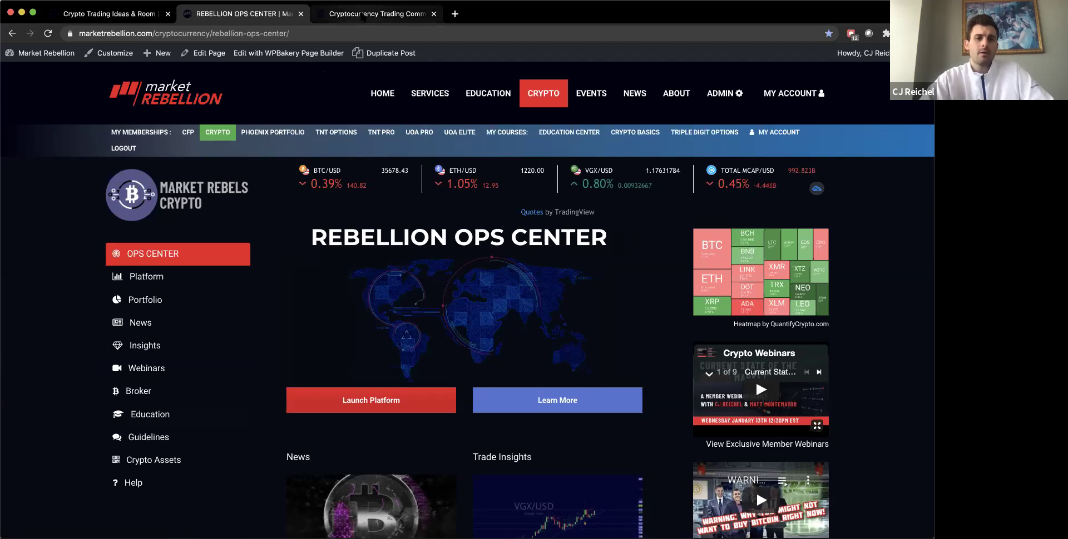
left_click(362, 14)
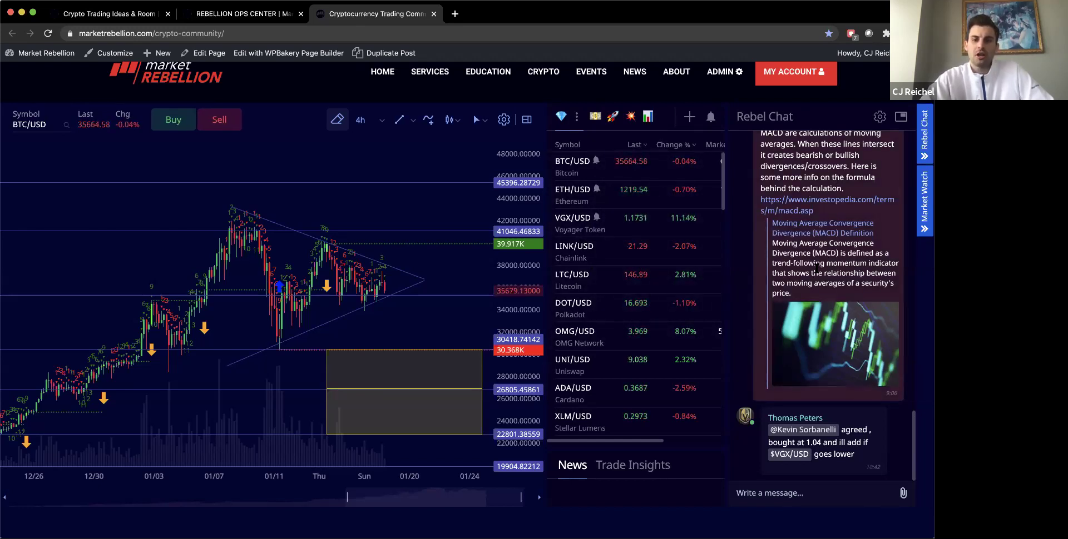
scroll(815, 270, "up", 10)
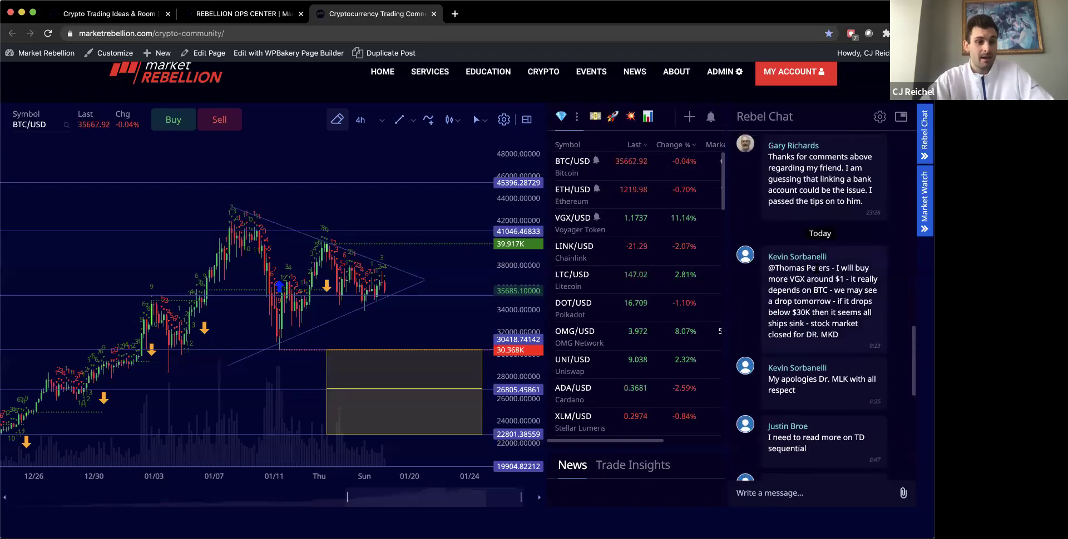
scroll(818, 273, "up", 15)
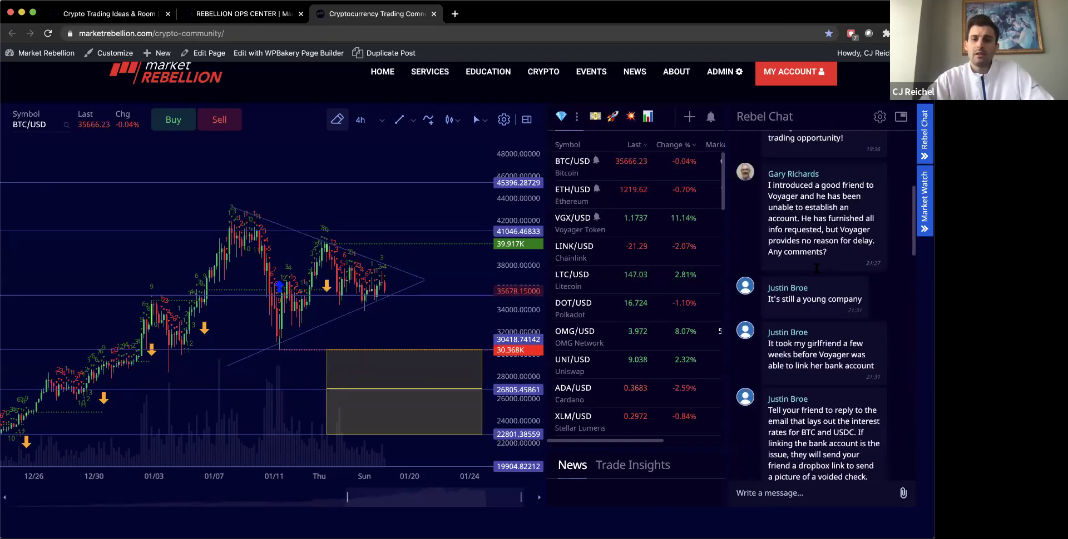
scroll(817, 274, "up", 15)
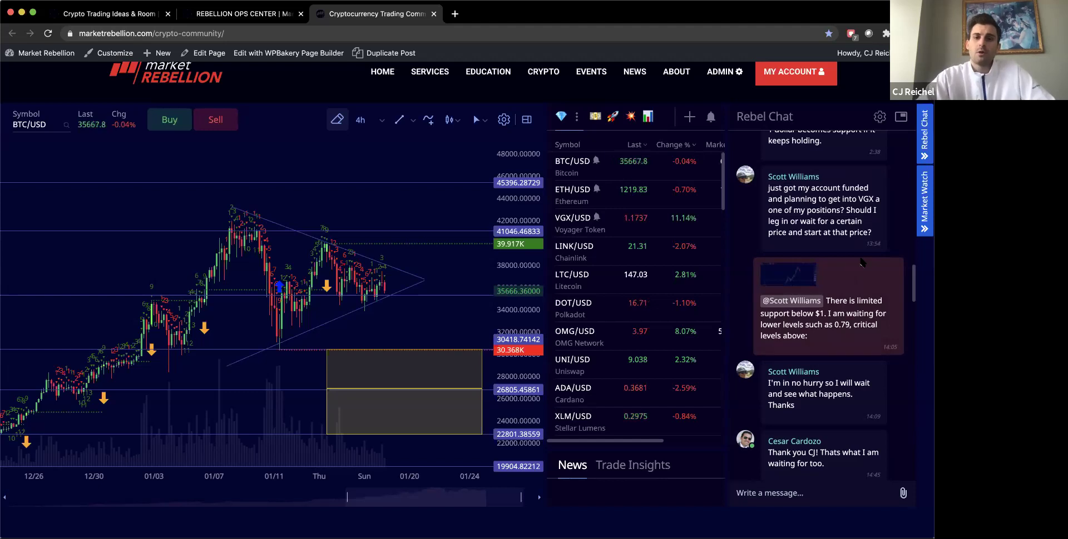
- Collapse the Rebel Chat and Market Watch panels so the BTC/USD chart fills the platform
left_click(925, 143)
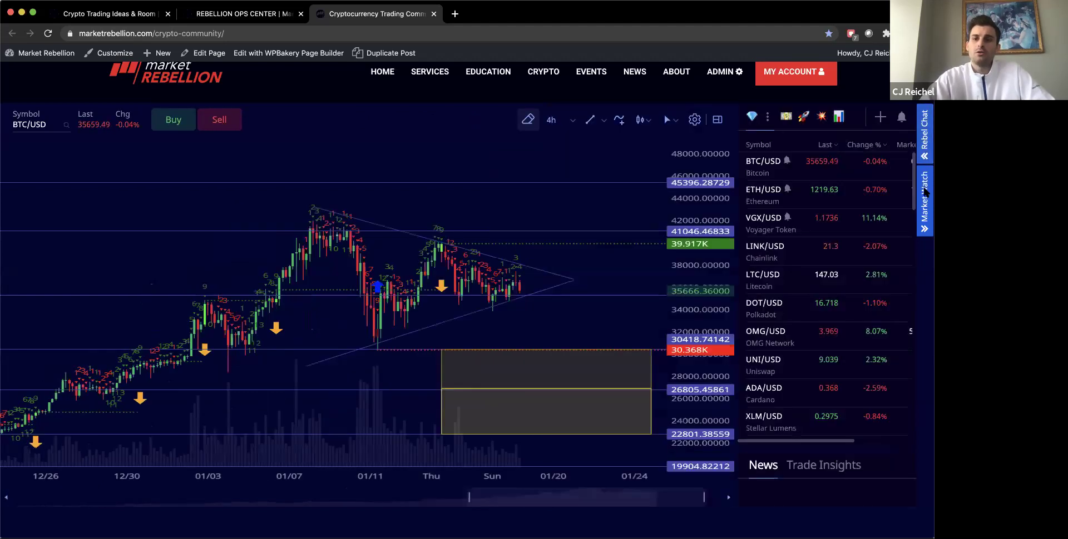
left_click(924, 195)
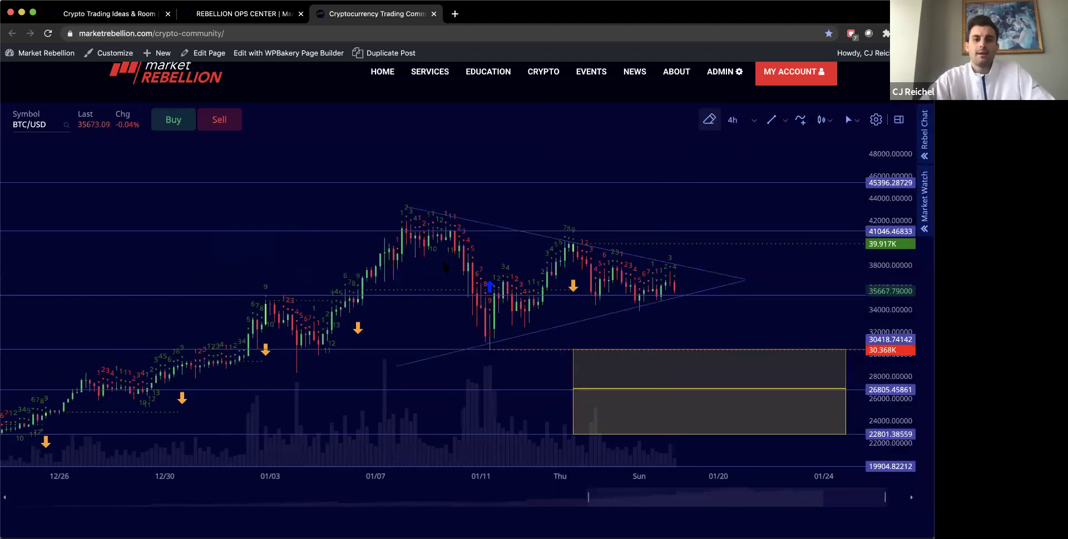
scroll(445, 268, "down", 3)
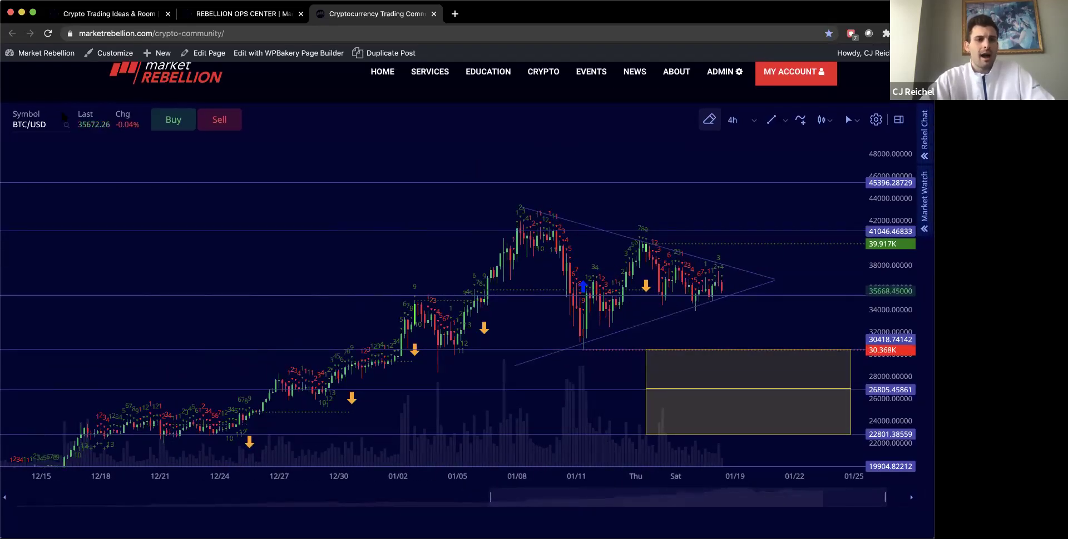
- Change the chart symbol to ADA/USD
left_click(46, 124)
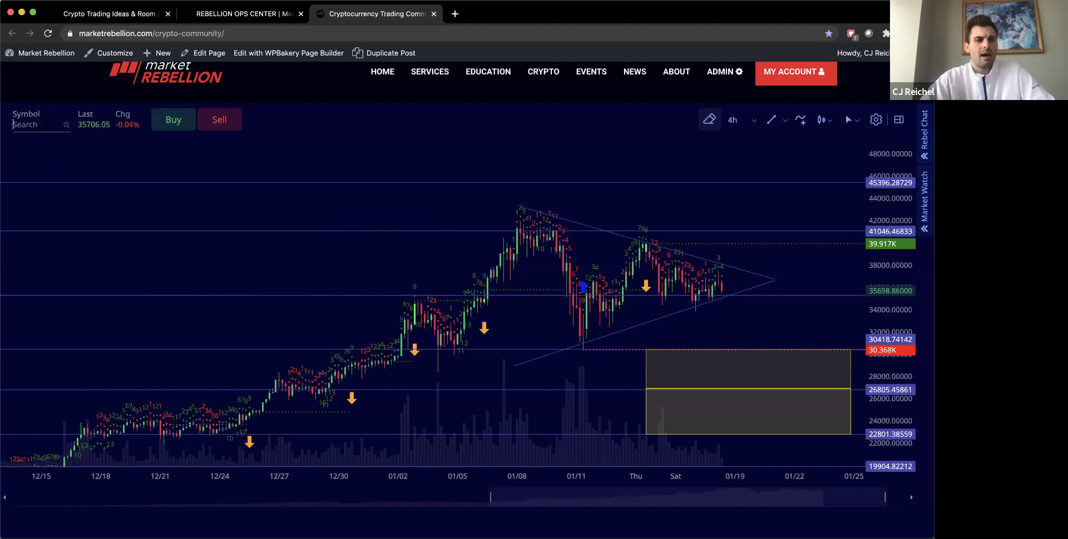
left_click(183, 150)
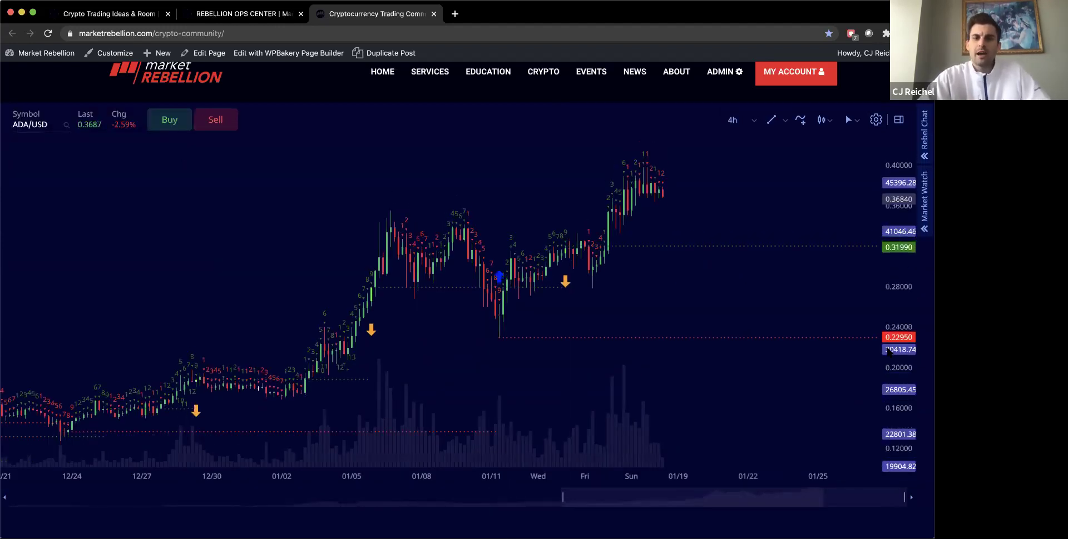
scroll(758, 292, "up", 3)
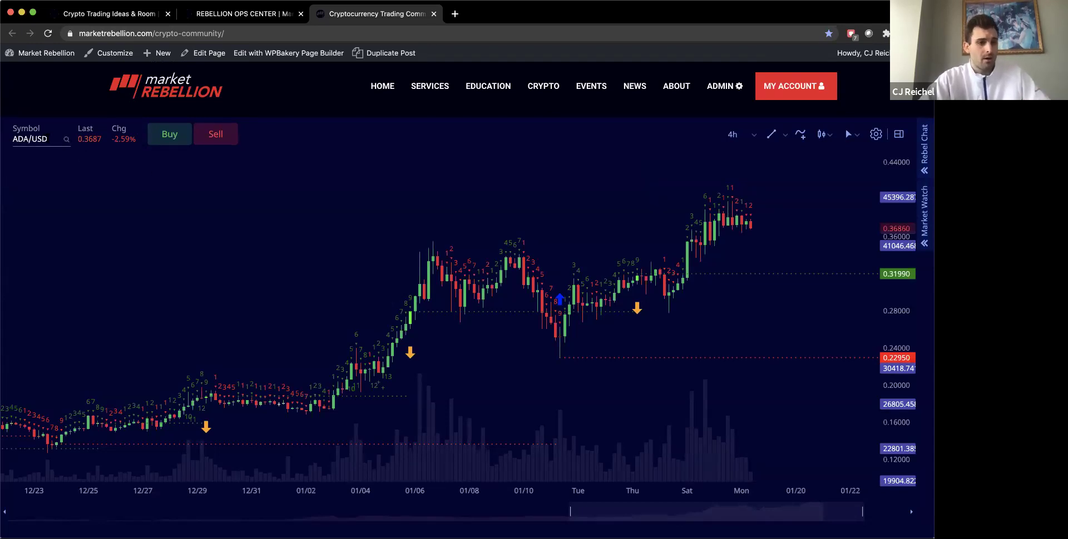
- View the list of available symbols, and start buying ADA/USD but cancel the redirect to the Voyager platform
left_click(33, 138)
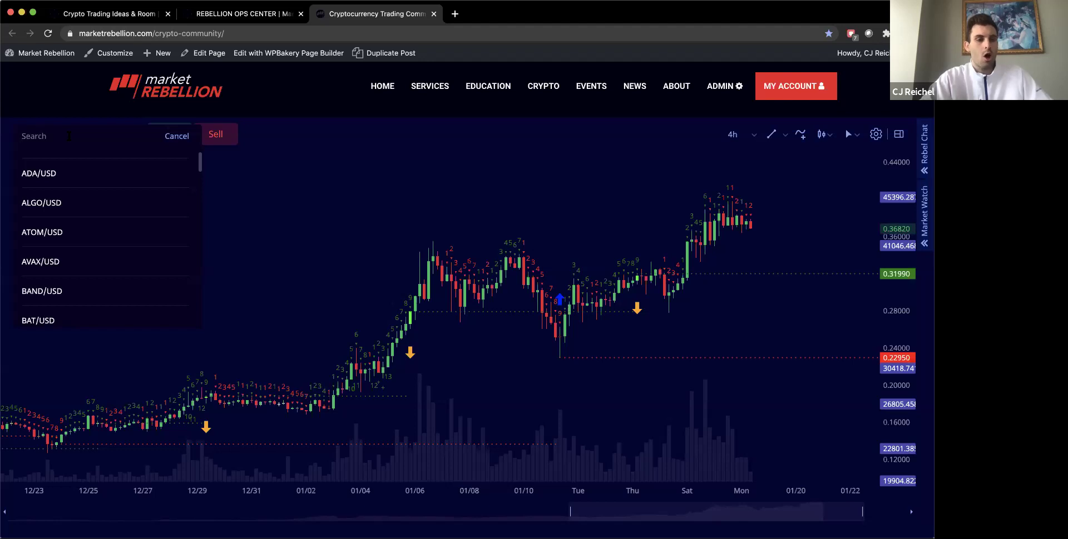
left_click(386, 202)
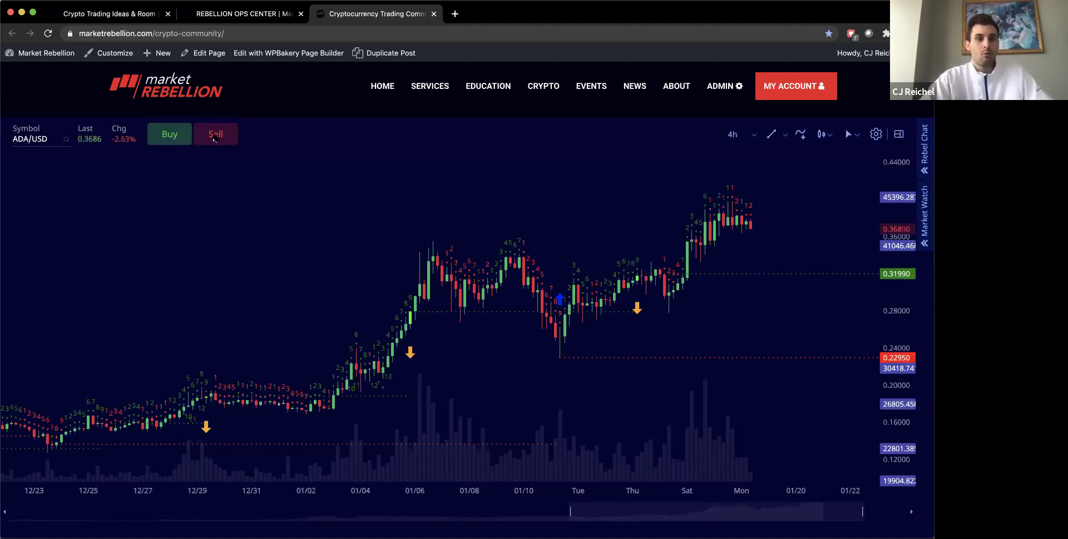
left_click(171, 137)
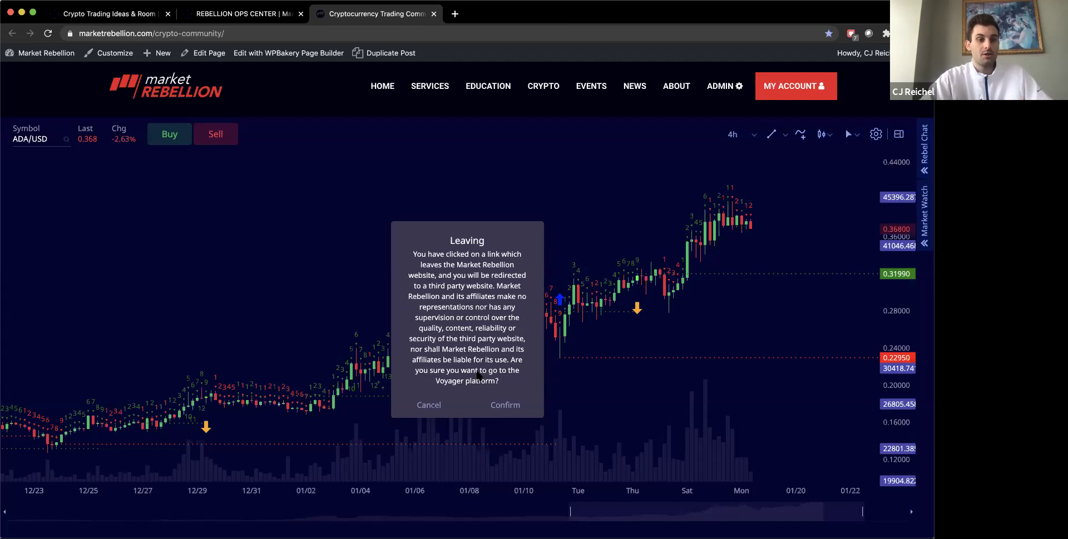
left_click(434, 406)
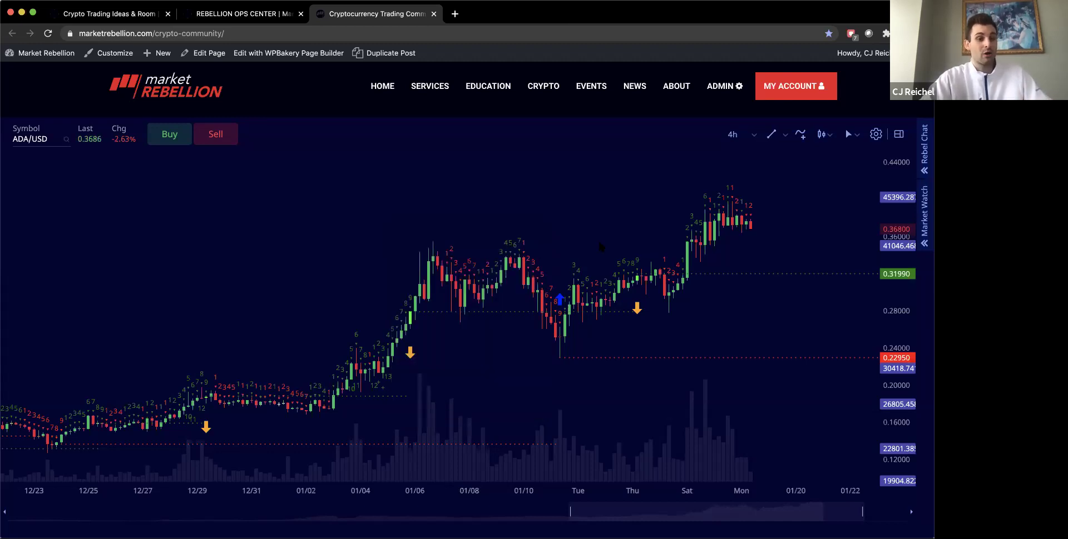
- Set the ADA/USD chart interval to one day and bring the recent months of price action into view
left_click_drag(582, 212, 609, 219)
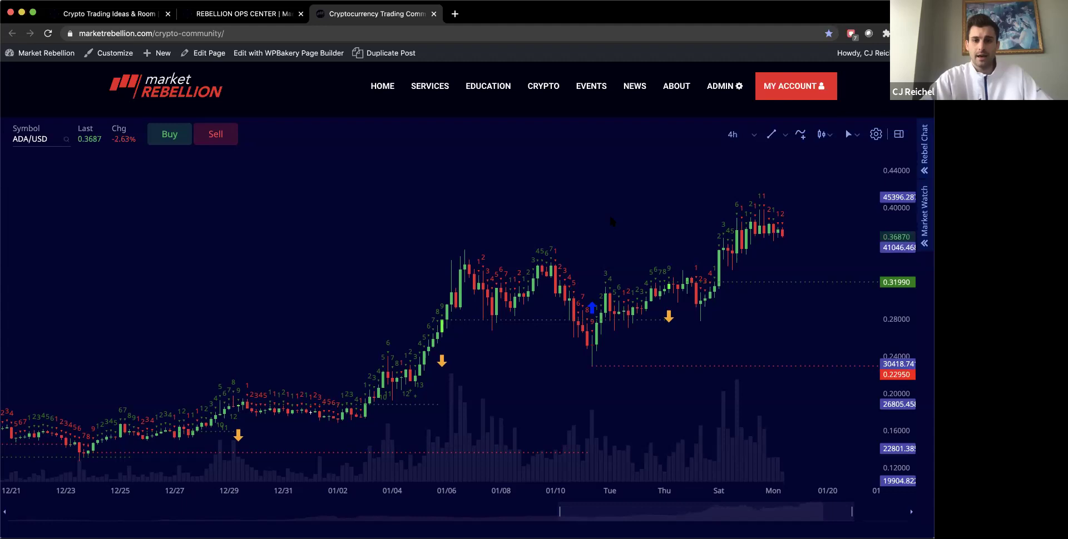
scroll(611, 221, "up", 2)
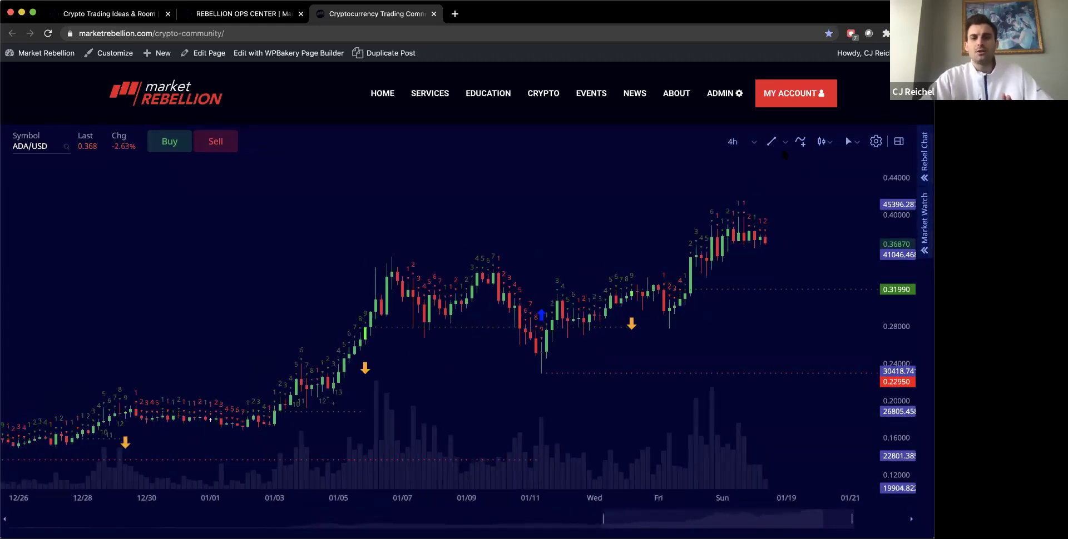
left_click(753, 142)
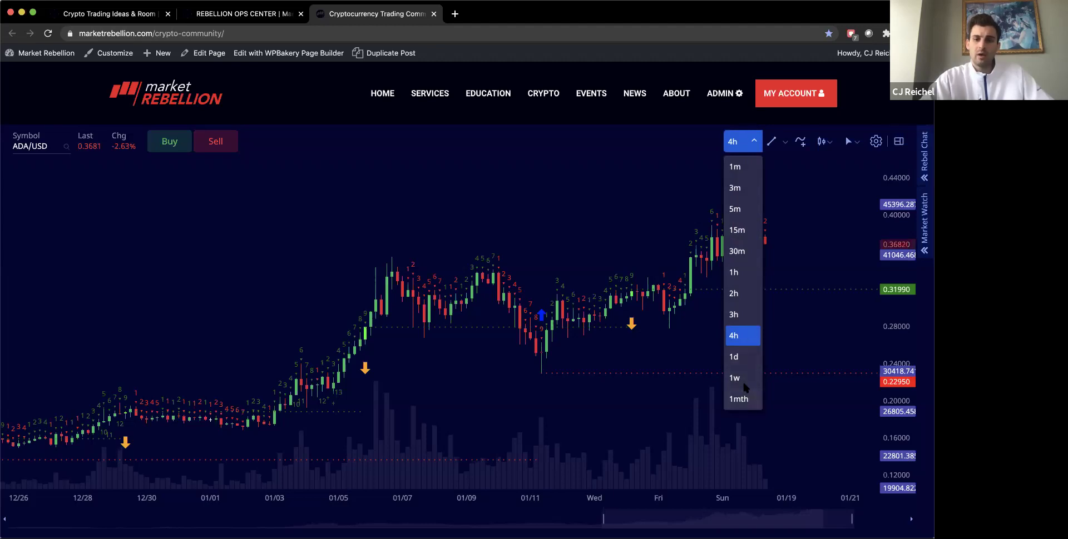
left_click(734, 357)
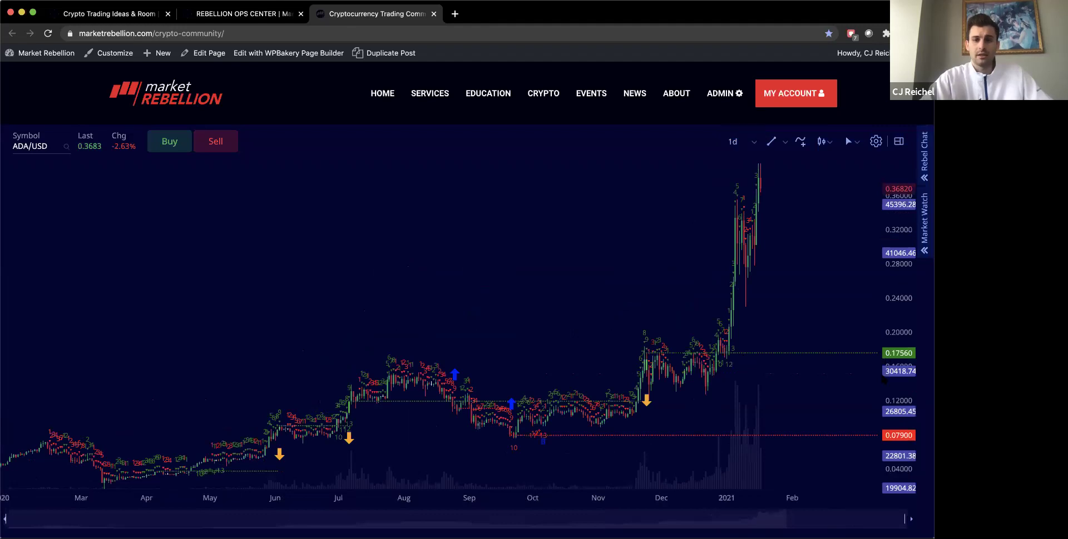
left_click_drag(886, 282, 811, 293)
scroll(808, 286, "up", 3)
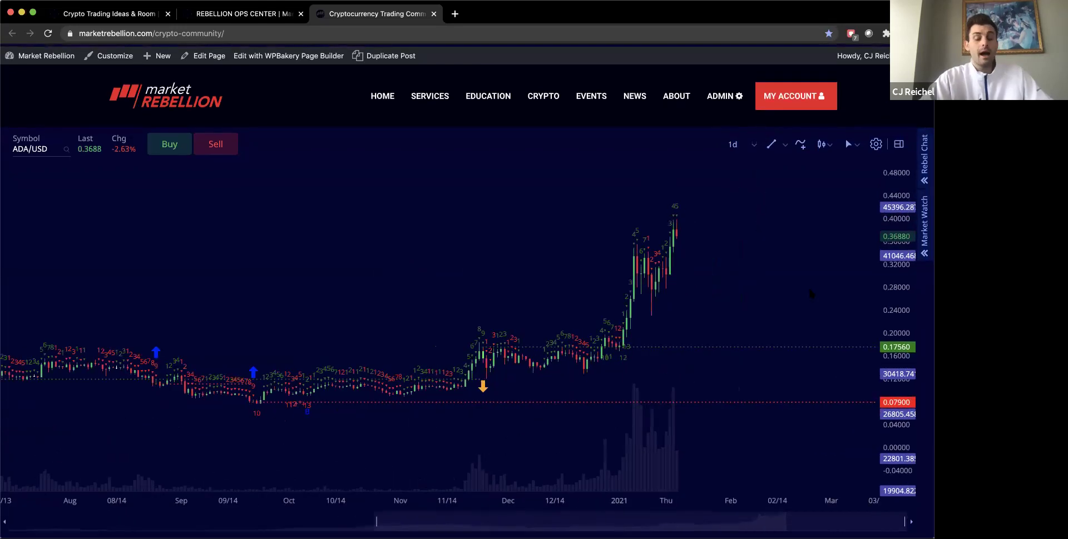
left_click_drag(700, 317, 755, 319)
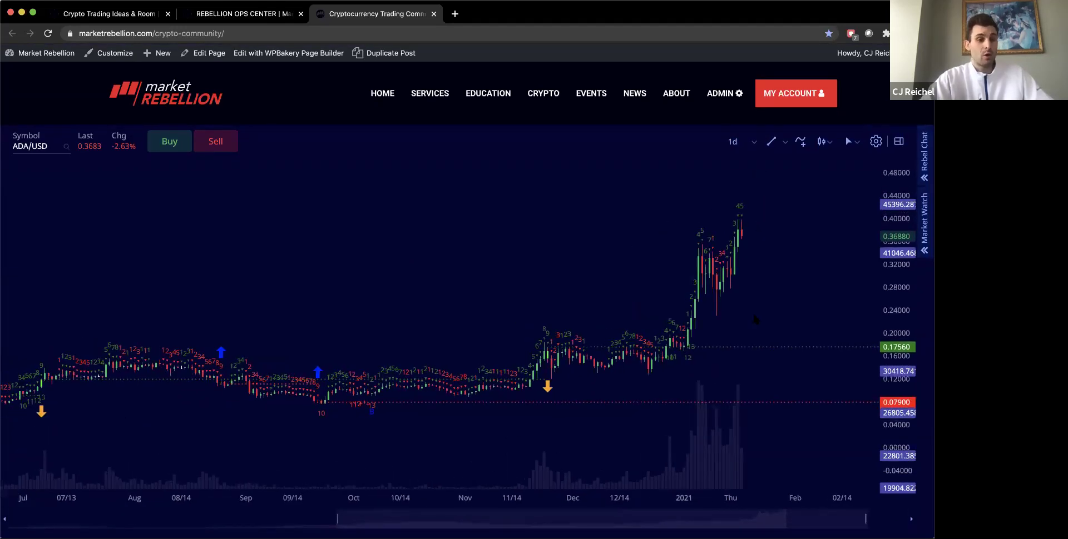
scroll(753, 316, "up", 1)
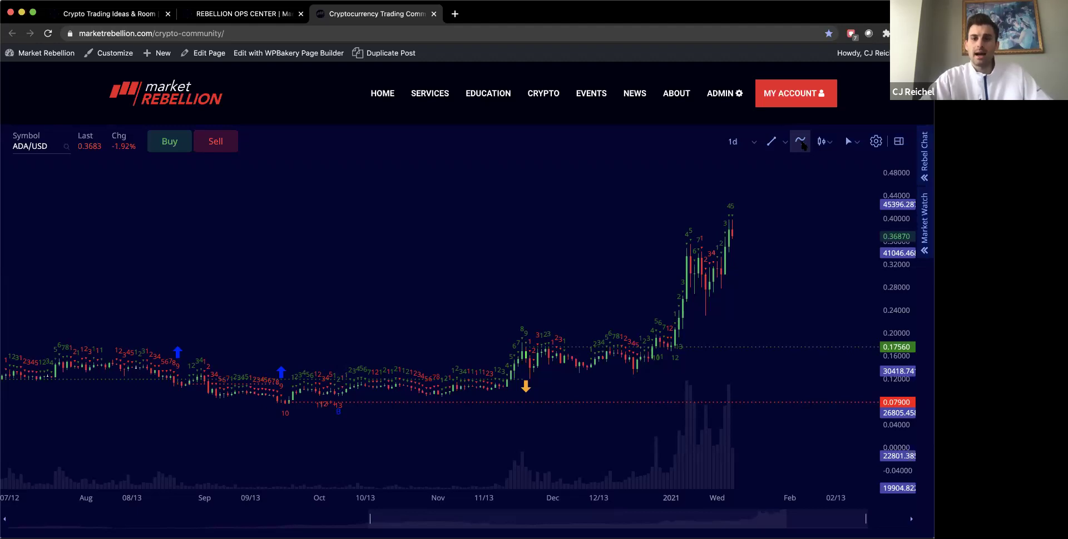
- Replace the chart's TDSequential study with the Relative Strength Index, keeping its default settings, and save the studies
left_click(800, 143)
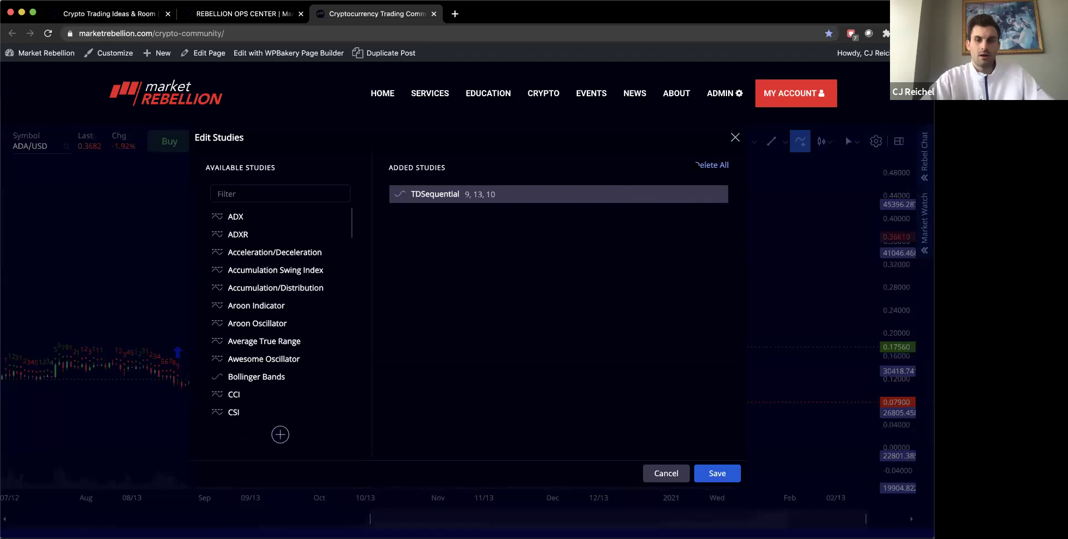
left_click(713, 165)
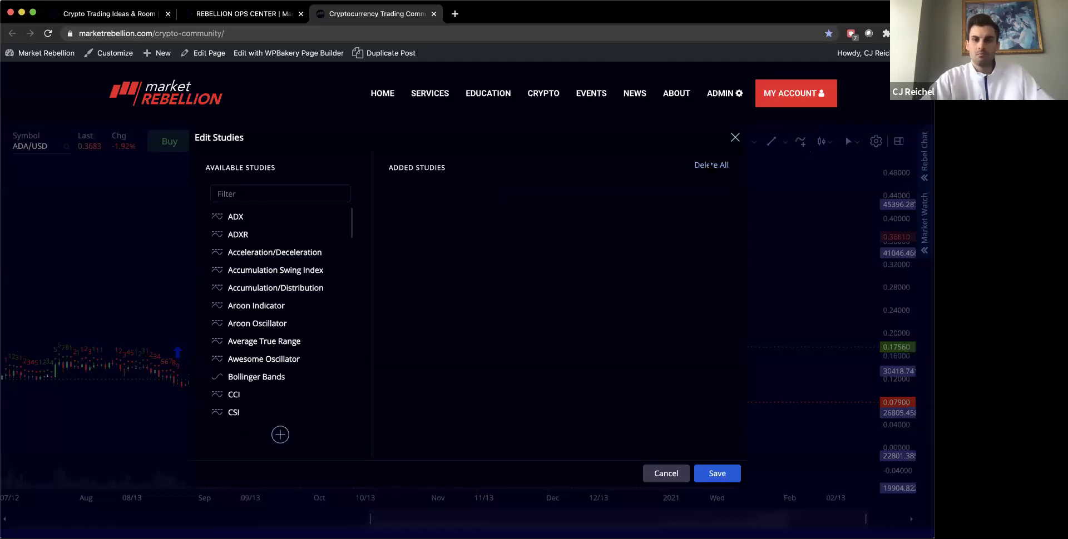
left_click(278, 195)
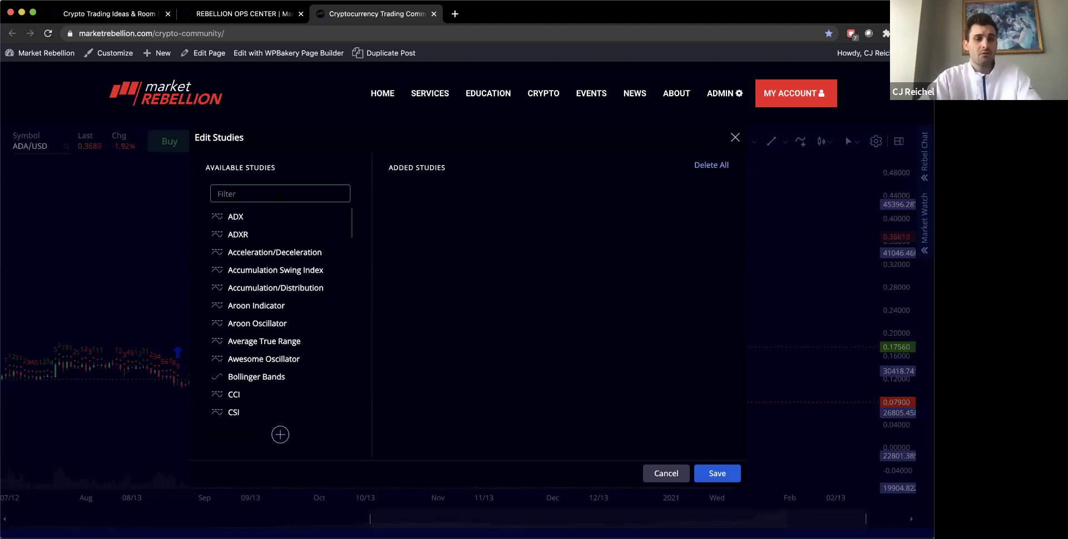
type("rs")
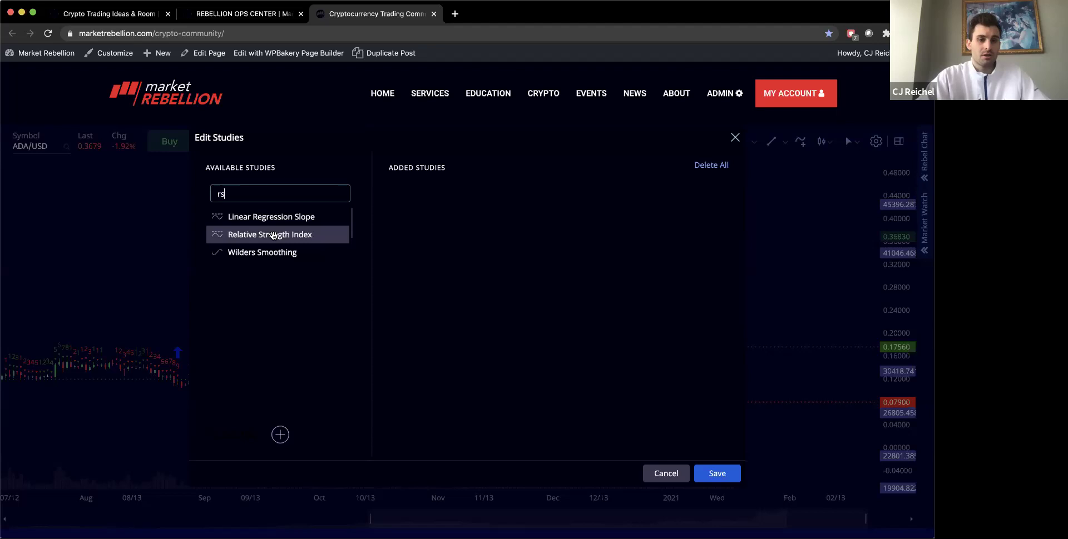
left_click_drag(273, 235, 492, 226)
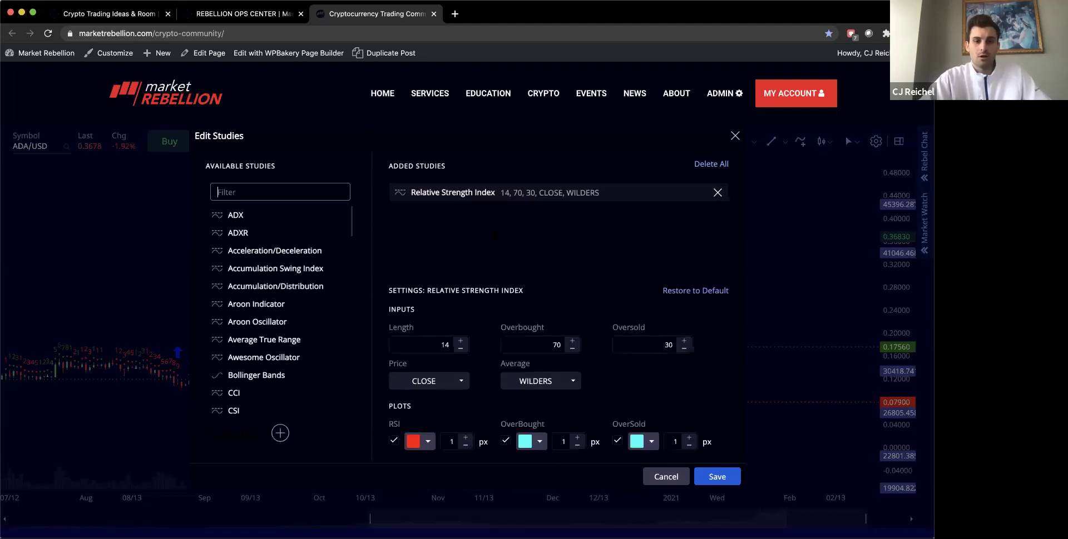
scroll(774, 409, "down", 1)
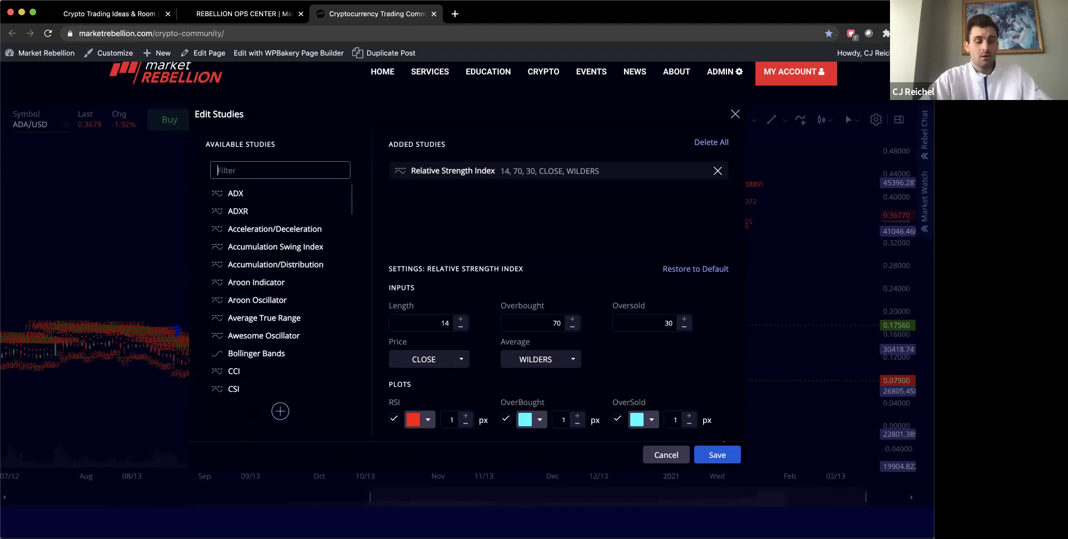
left_click(718, 454)
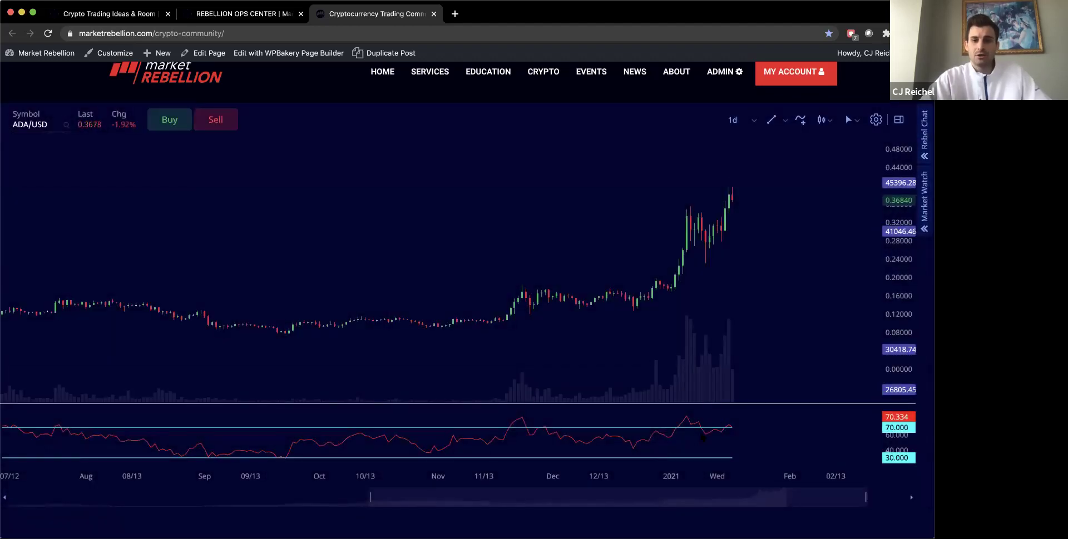
scroll(735, 291, "up", 3)
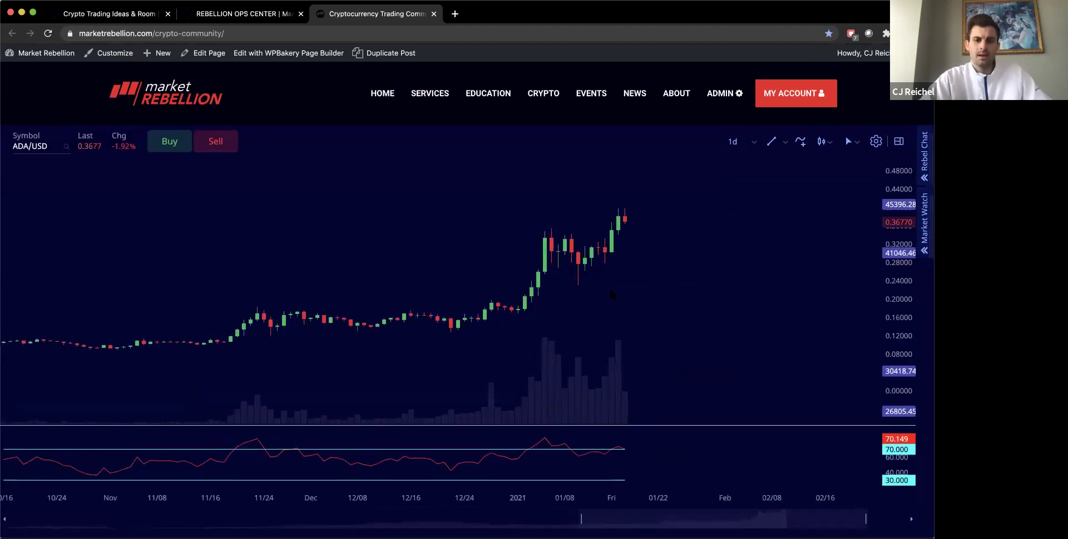
- Place a horizontal price line at about 0.332 on the ADA/USD daily chart
left_click_drag(611, 295, 664, 310)
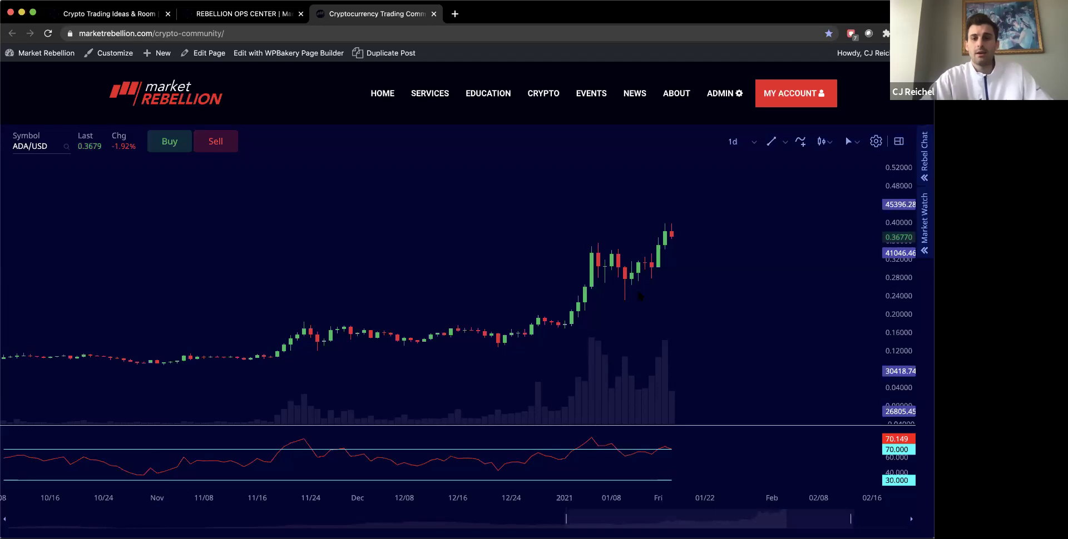
scroll(701, 298, "left", 3)
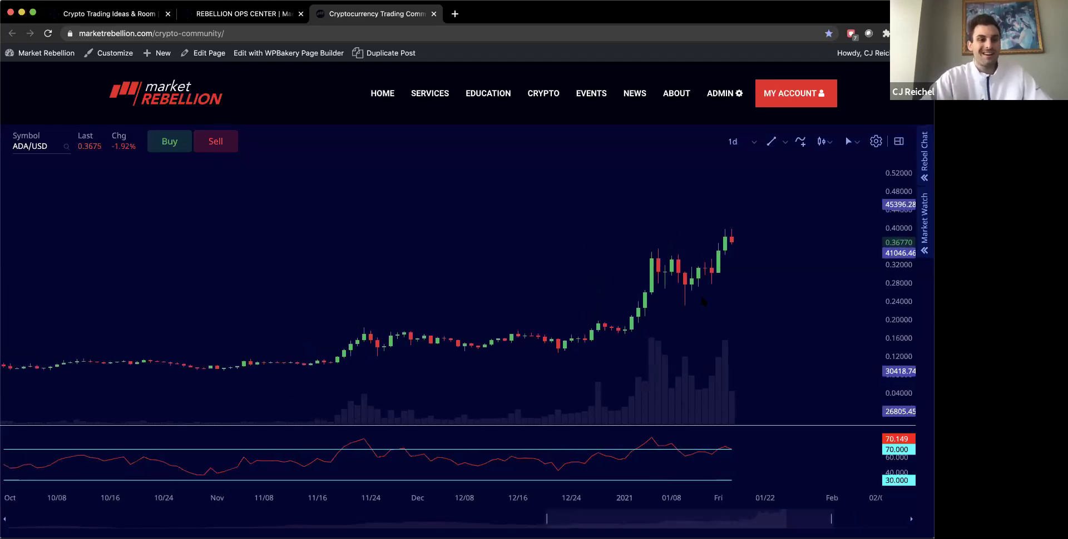
scroll(699, 292, "up", 2)
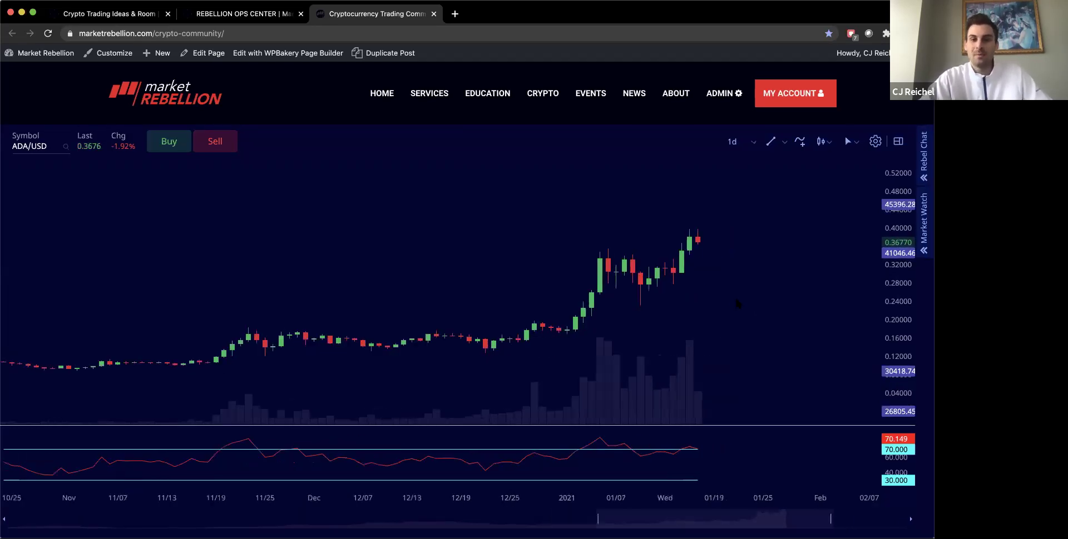
left_click(784, 142)
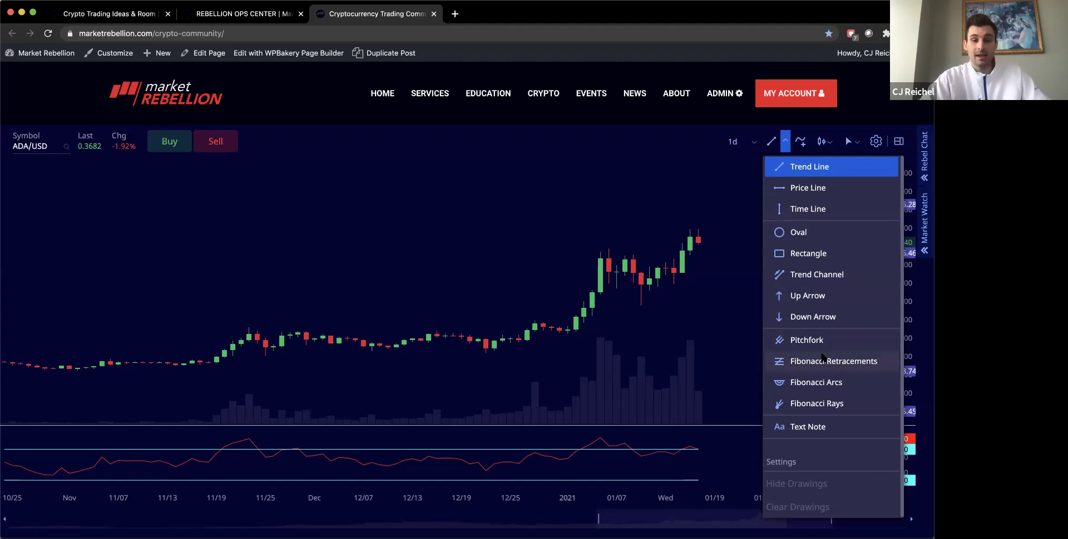
left_click(856, 189)
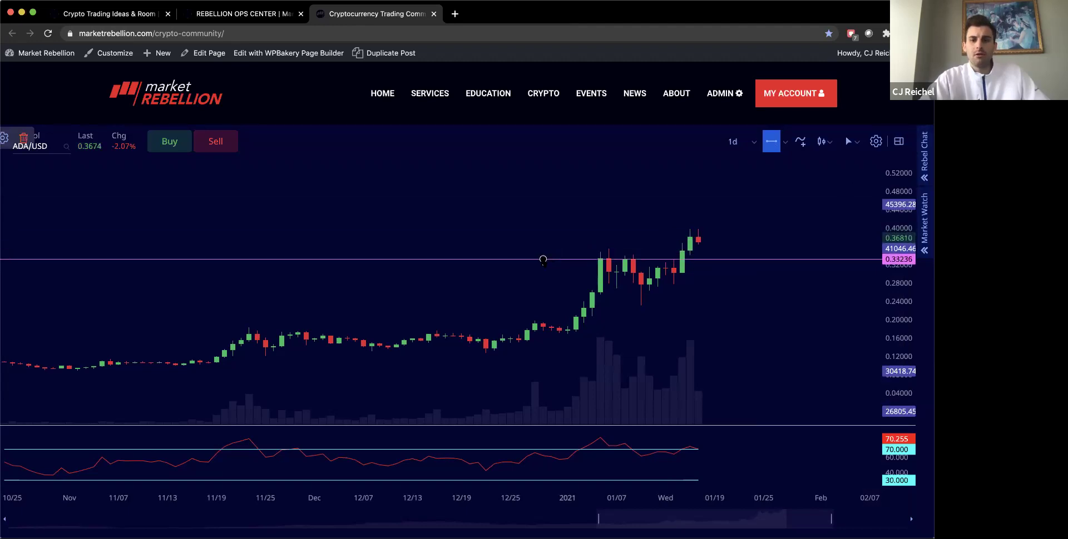
left_click(542, 258)
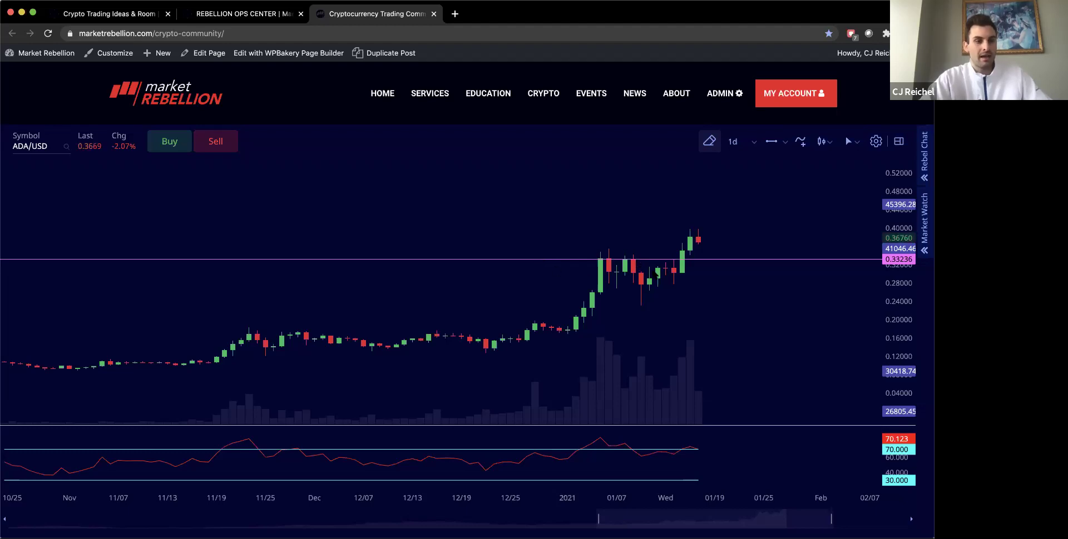
- Hide the price label of the pink price line, change its colour to dark indigo, and save the settings
double_click(569, 259)
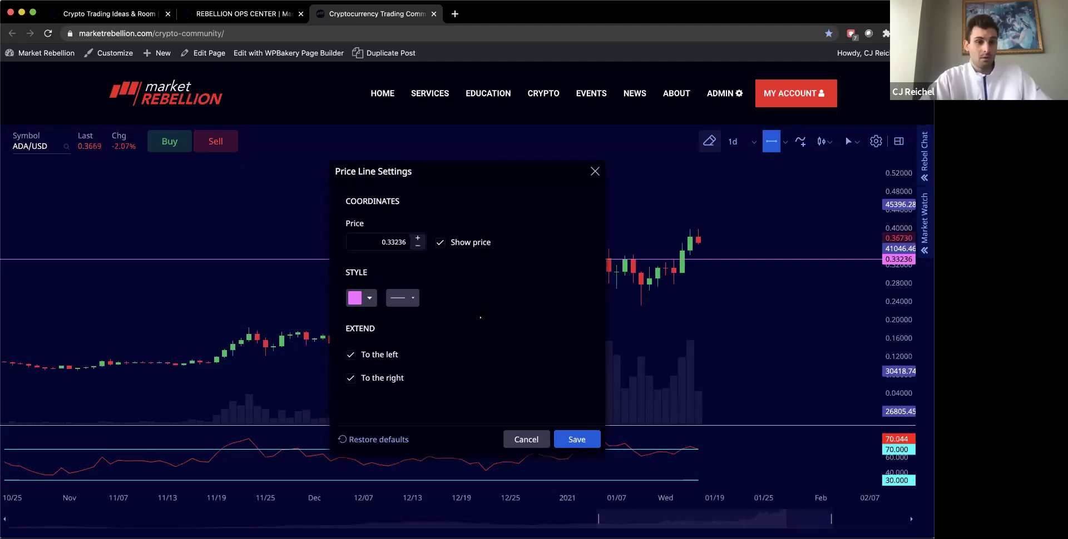
left_click(471, 243)
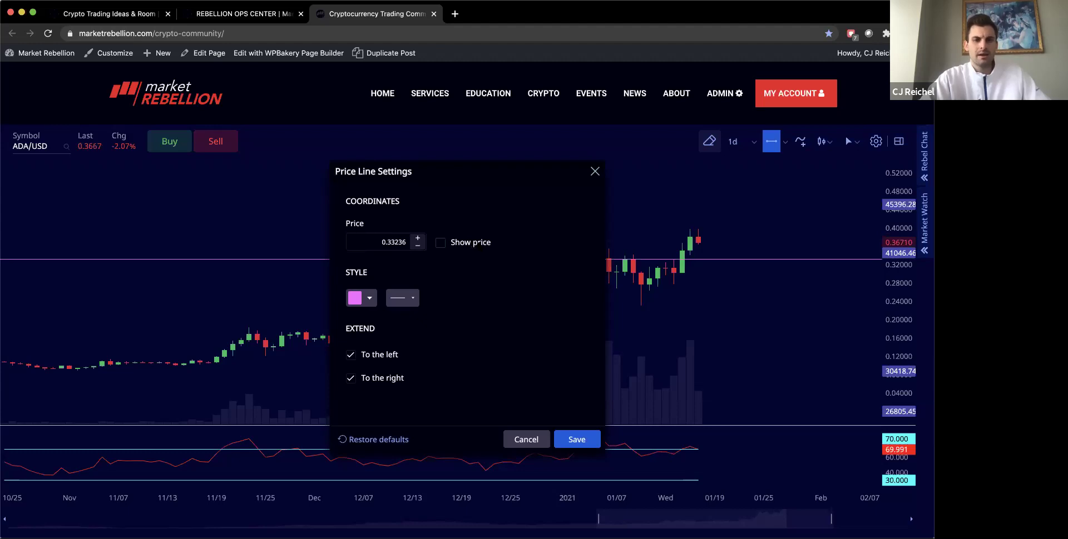
left_click(368, 300)
scroll(372, 344, "down", 1)
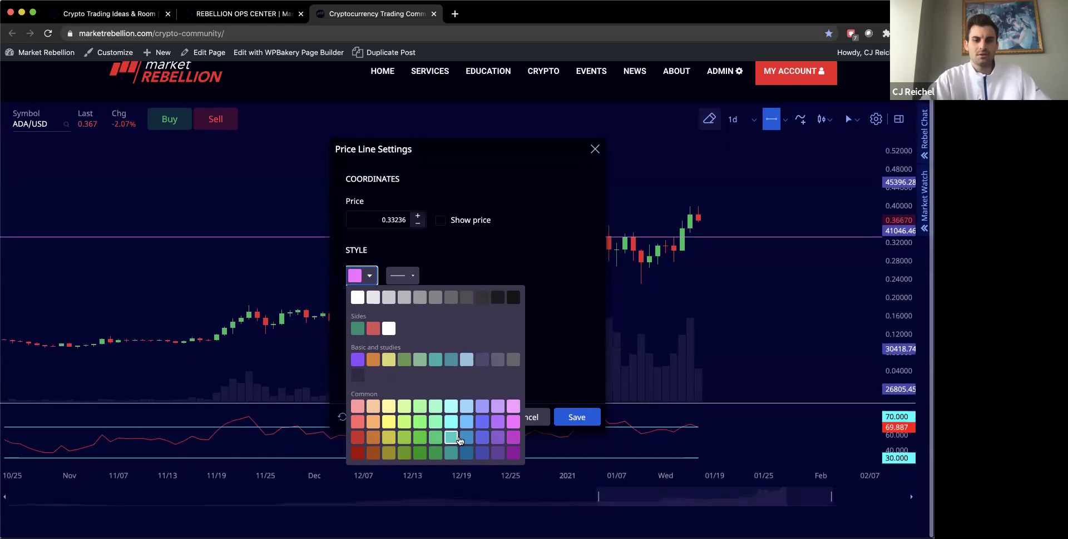
left_click(483, 453)
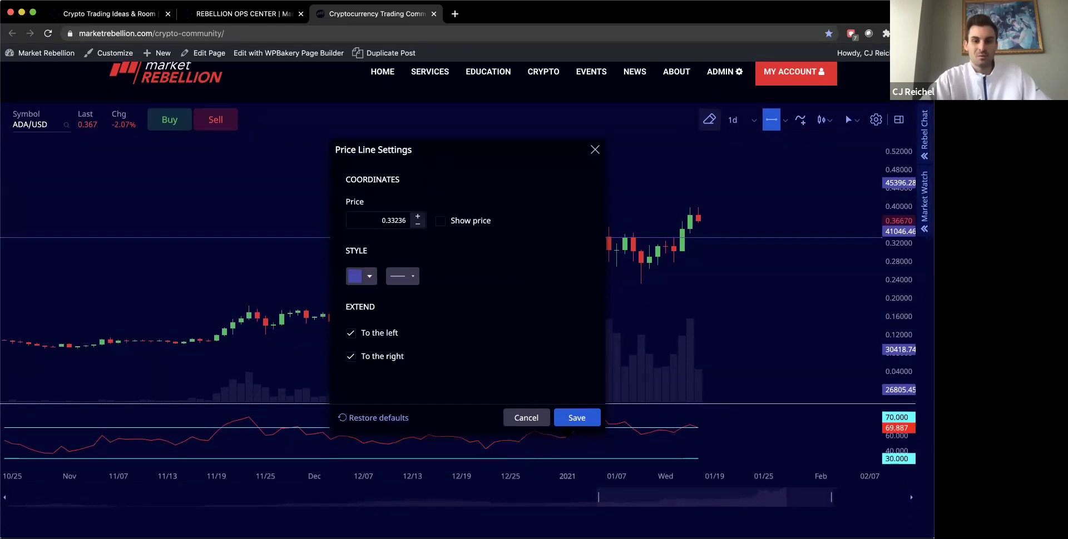
left_click(576, 417)
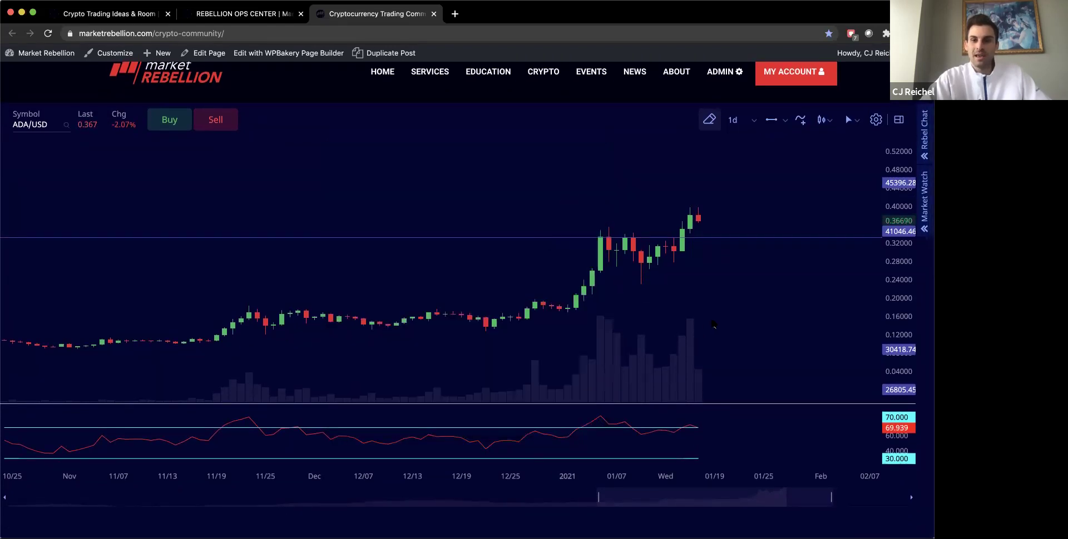
- Bring the longer ADA/USD history into view, and change the chart symbol to BTC/USD
scroll(712, 324, "down", 5)
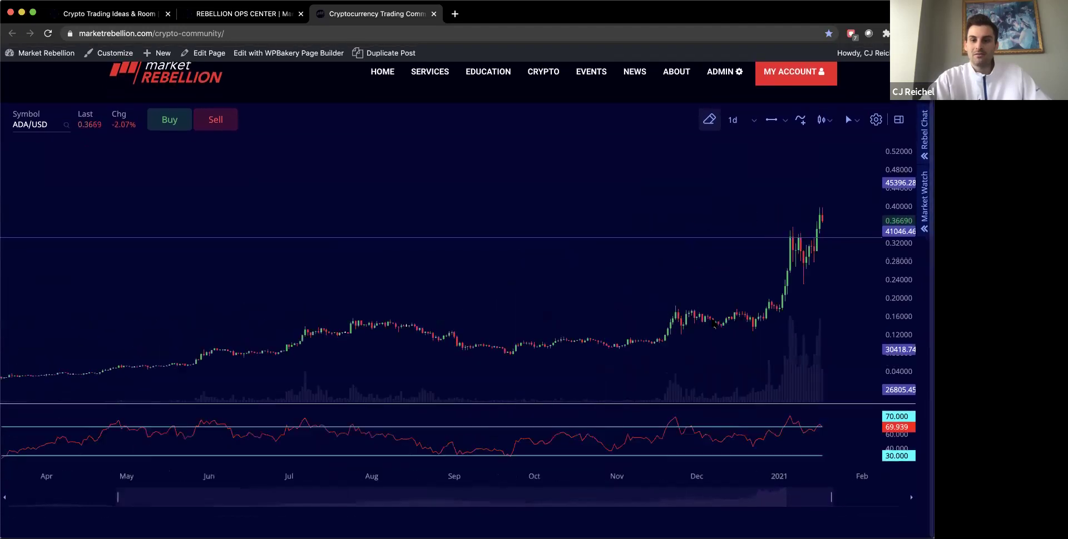
scroll(715, 324, "down", 2)
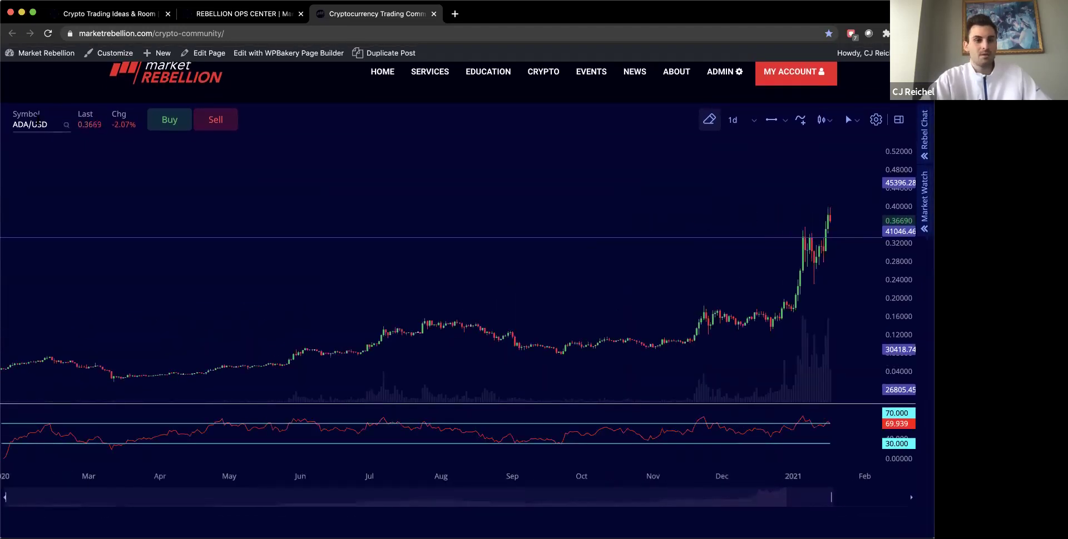
left_click(34, 124)
type("BTC")
left_click(164, 156)
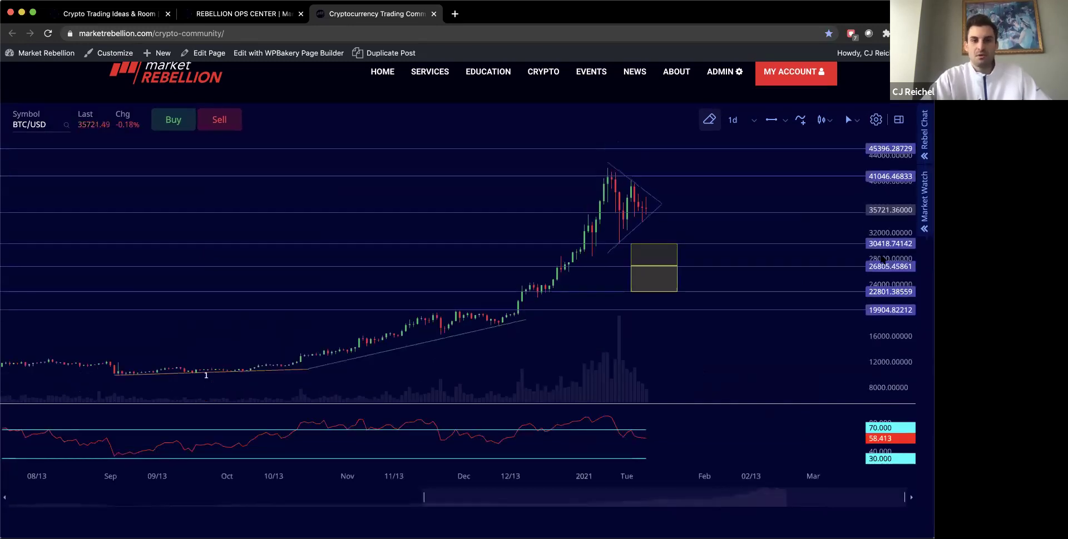
- Draw Fibonacci retracements on the BTC/USD chart from about 40,874 down to about 10,334, spanning the latest rally
left_click(783, 120)
left_click(826, 339)
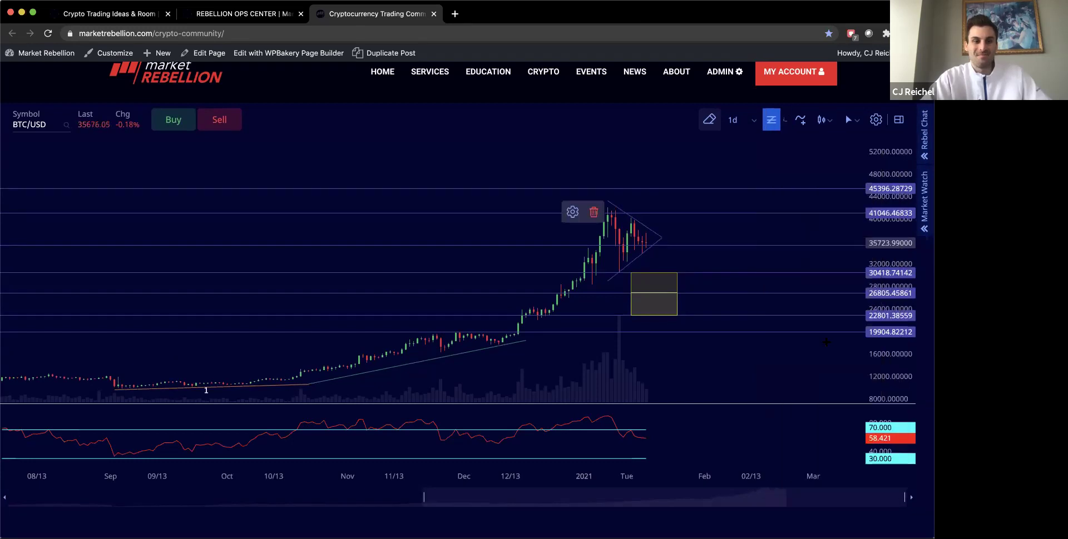
scroll(717, 312, "down", 5)
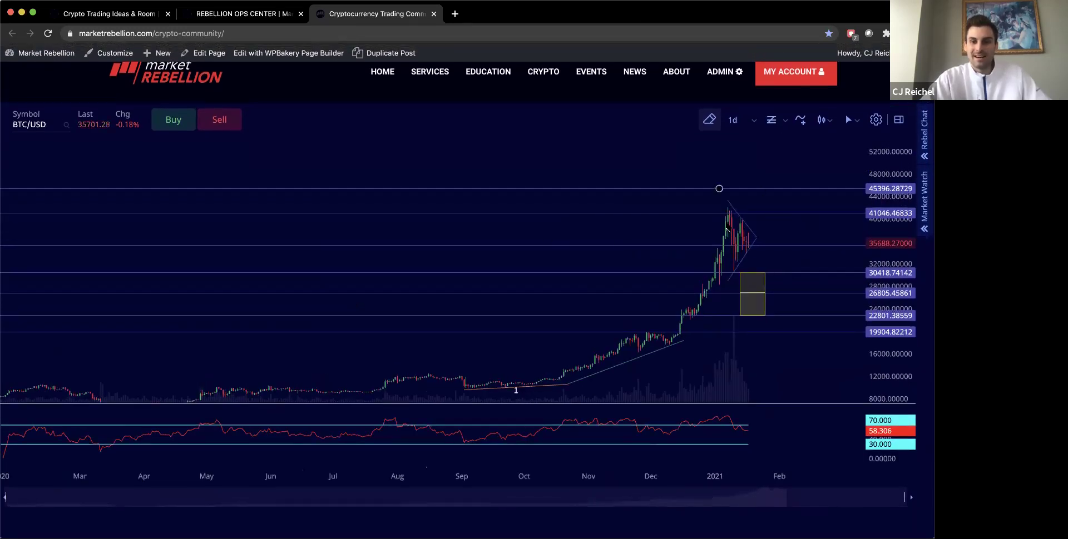
left_click(770, 120)
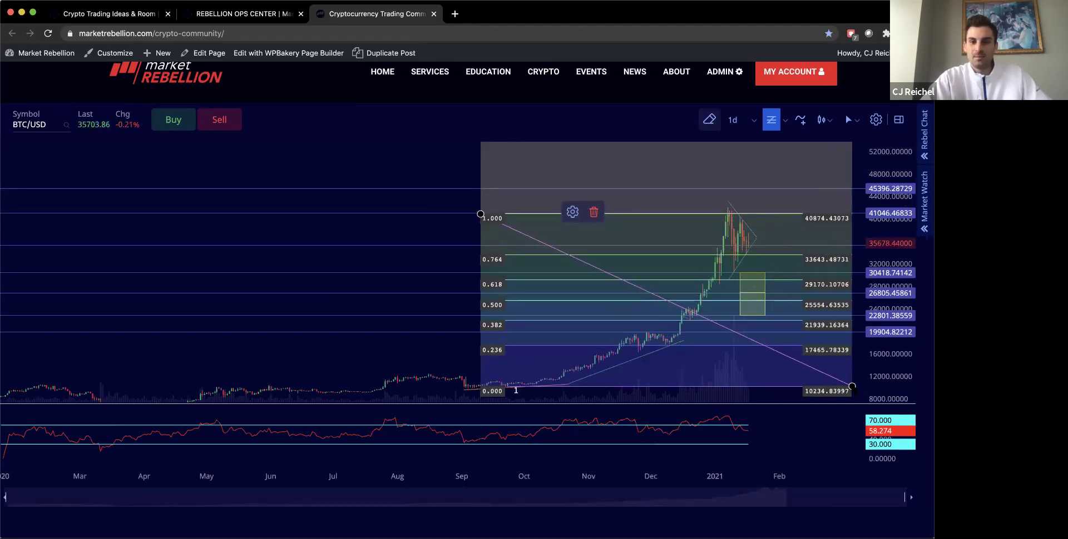
left_click(852, 386)
- Review the label, level and colour settings of the Fibonacci retracements without changing them, and delete the drawing
double_click(584, 202)
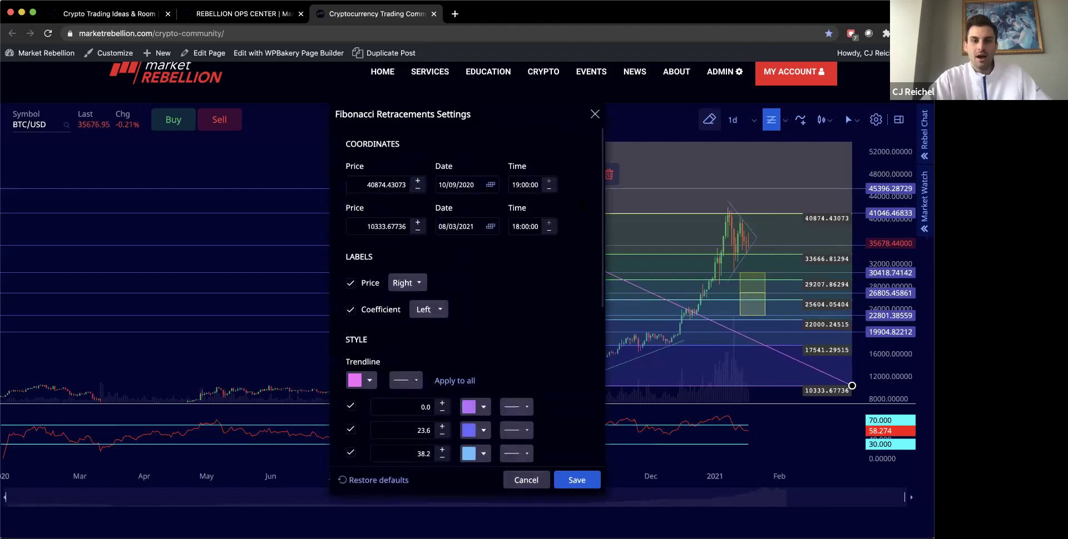
scroll(477, 356, "down", 5)
scroll(477, 356, "down", 3)
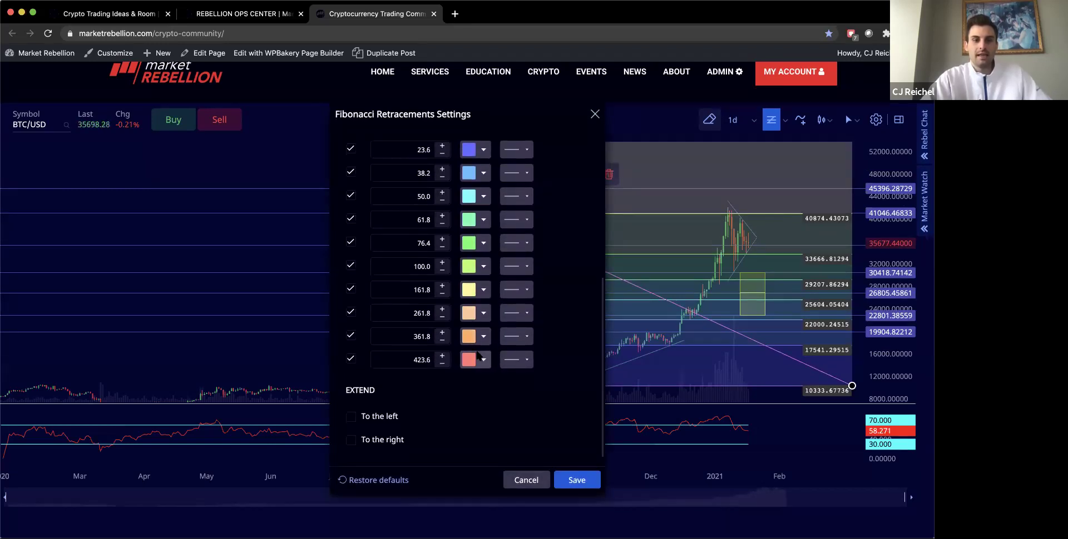
scroll(477, 355, "up", 4)
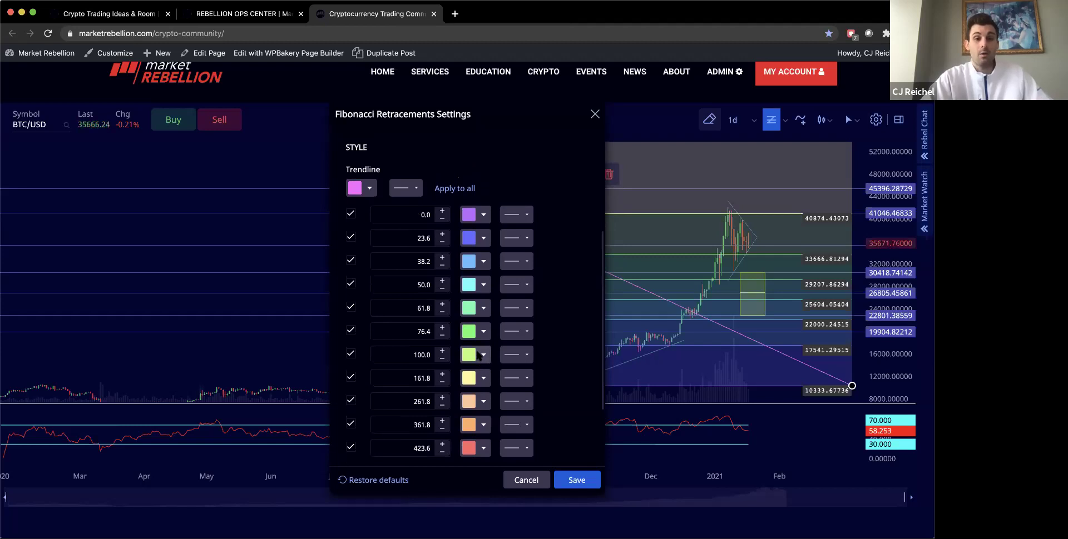
scroll(477, 356, "up", 4)
scroll(475, 299, "up", 1)
left_click(594, 114)
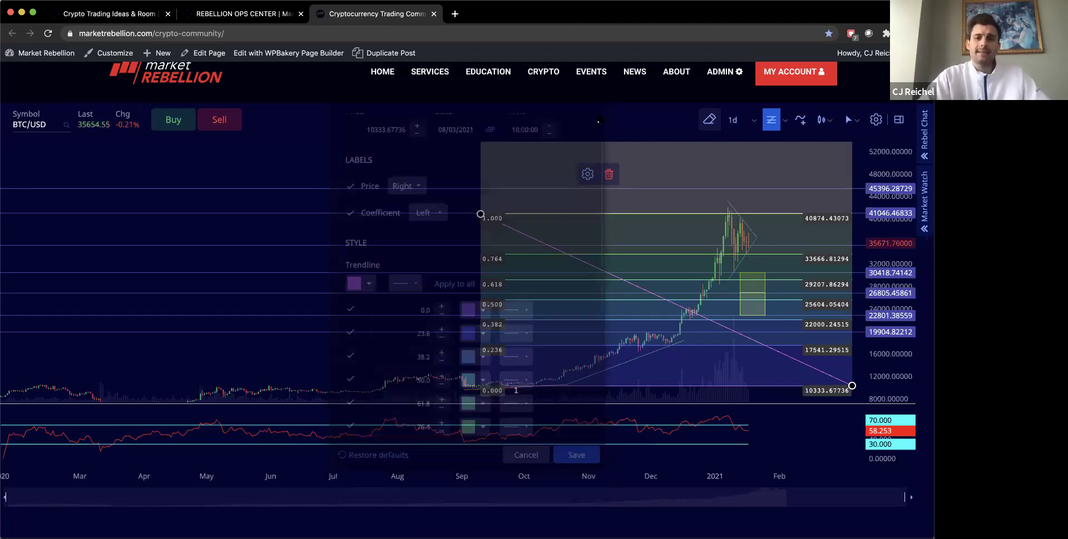
left_click(610, 174)
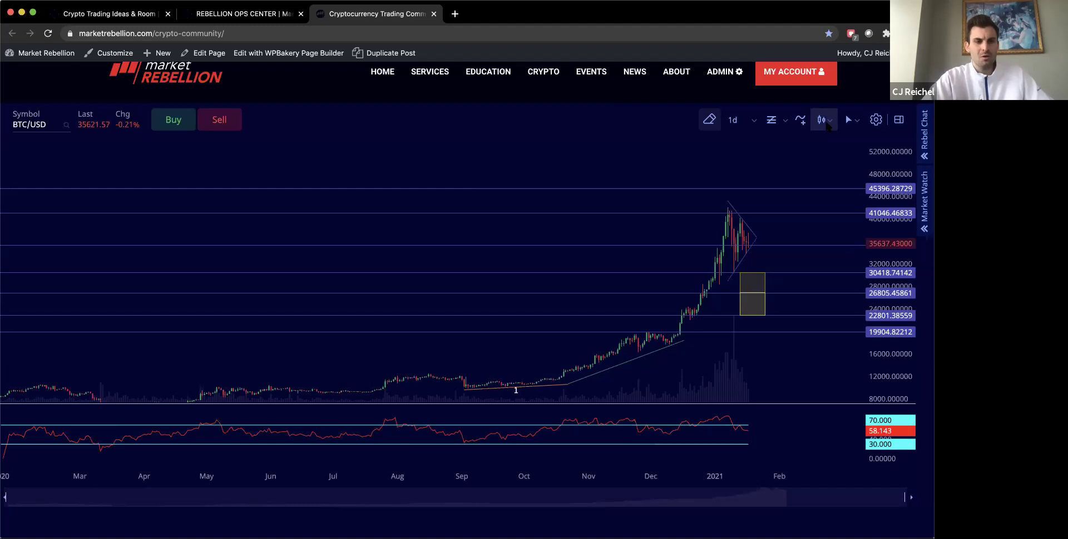
- Display the BTC/USD chart as a line
scroll(783, 196, "up", 1)
scroll(783, 196, "up", 3)
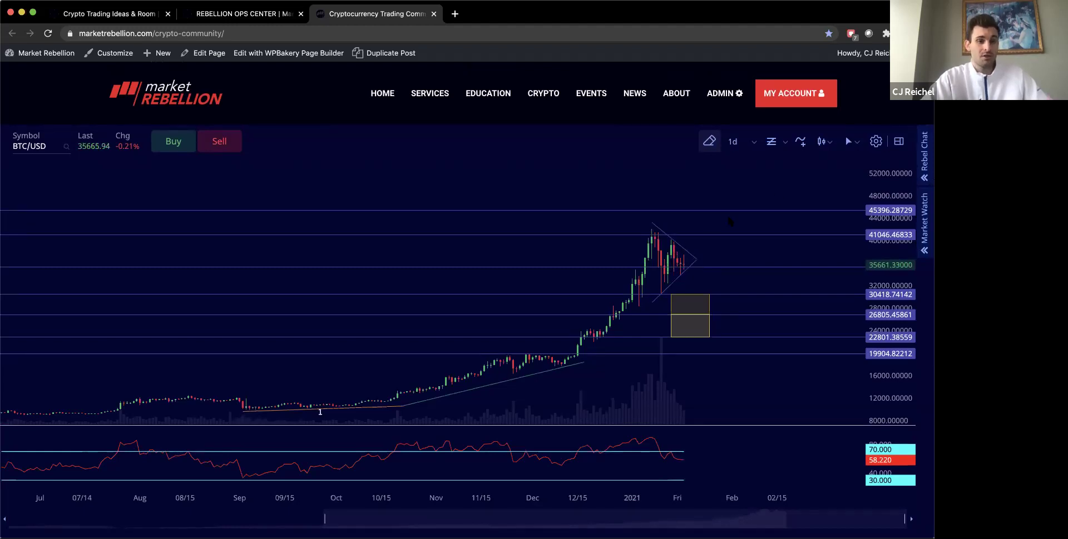
left_click(829, 144)
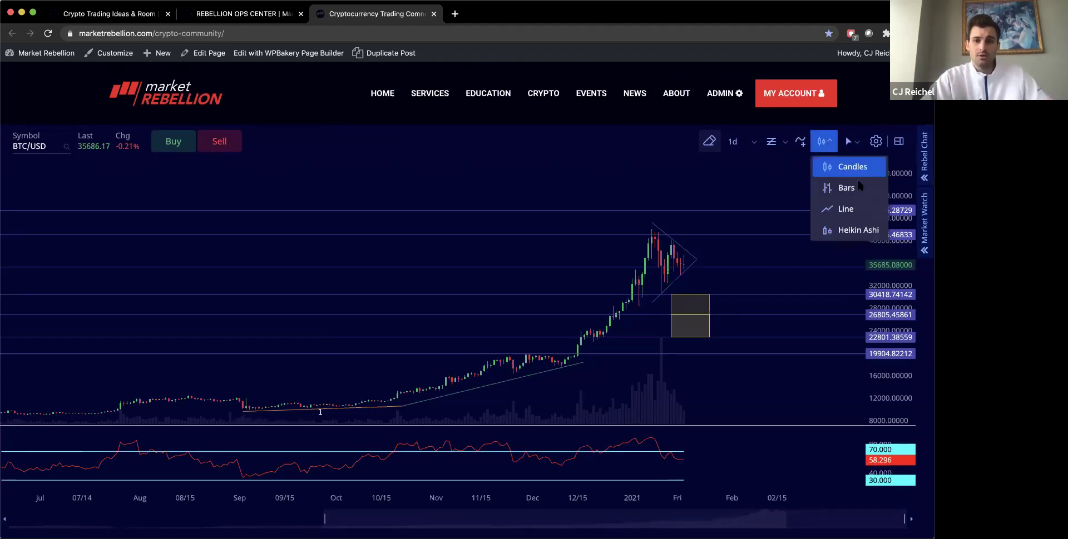
left_click(870, 216)
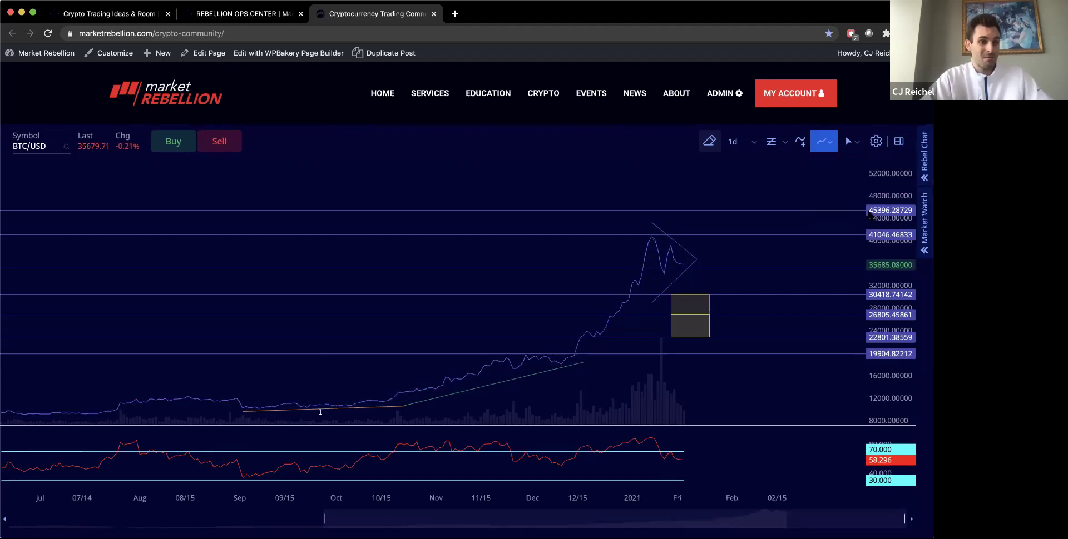
- Change the BTC/USD chart type to Bars and examine the recent price action
left_click(828, 143)
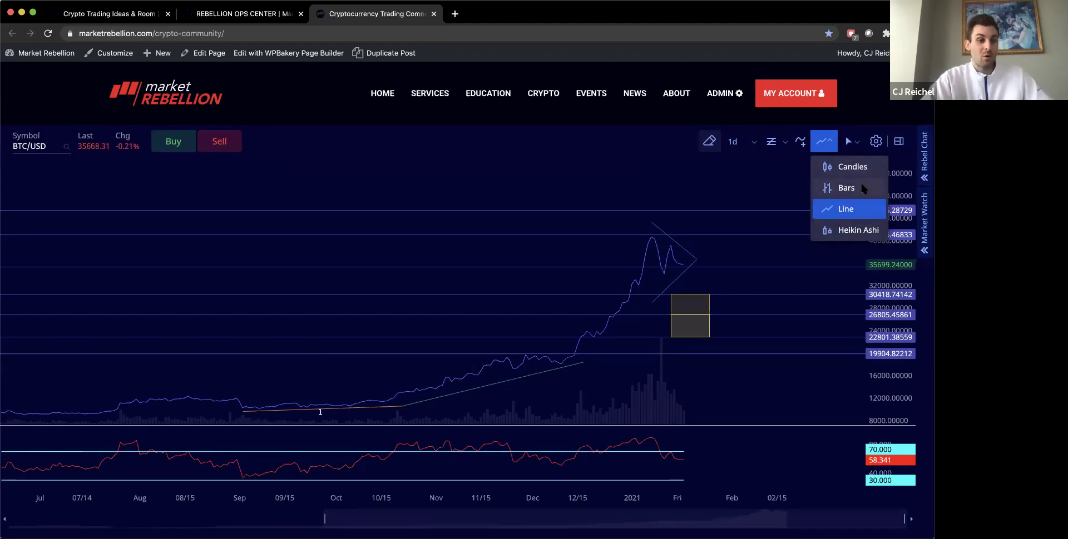
left_click(862, 189)
scroll(792, 311, "up", 5)
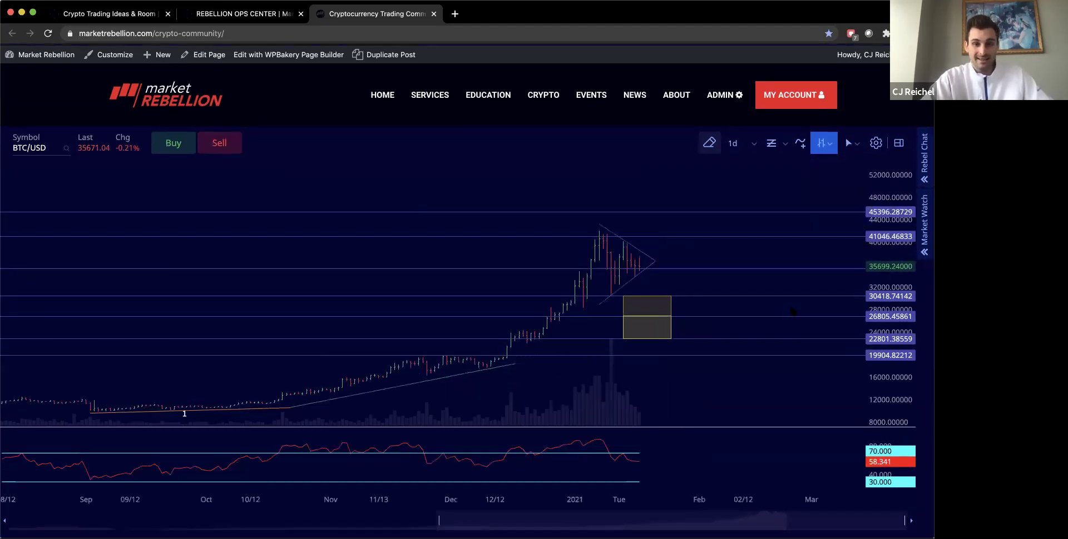
left_click_drag(461, 186, 666, 175)
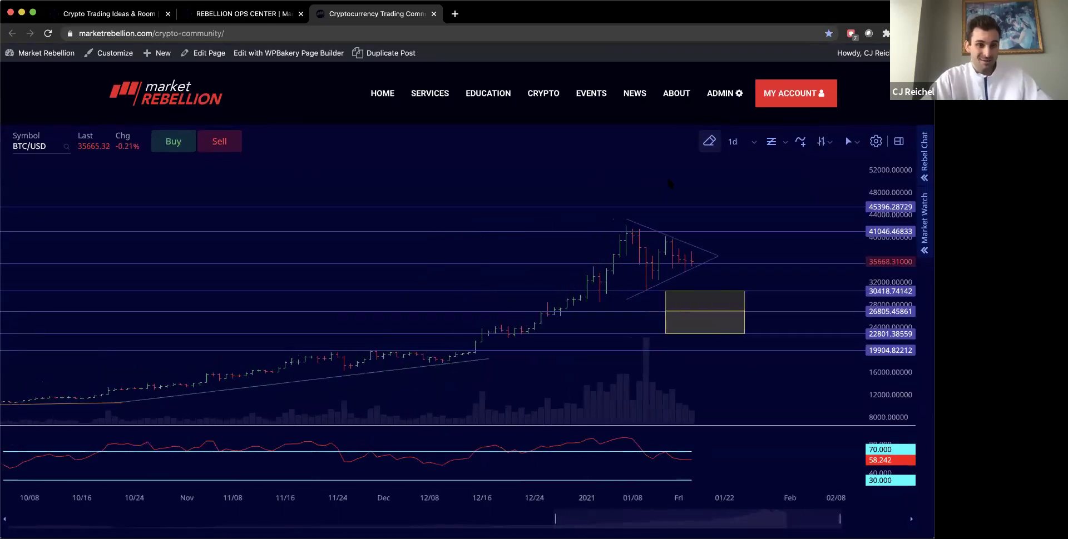
- Change the BTC/USD chart type to Heikin Ashi and examine the price history
left_click(823, 141)
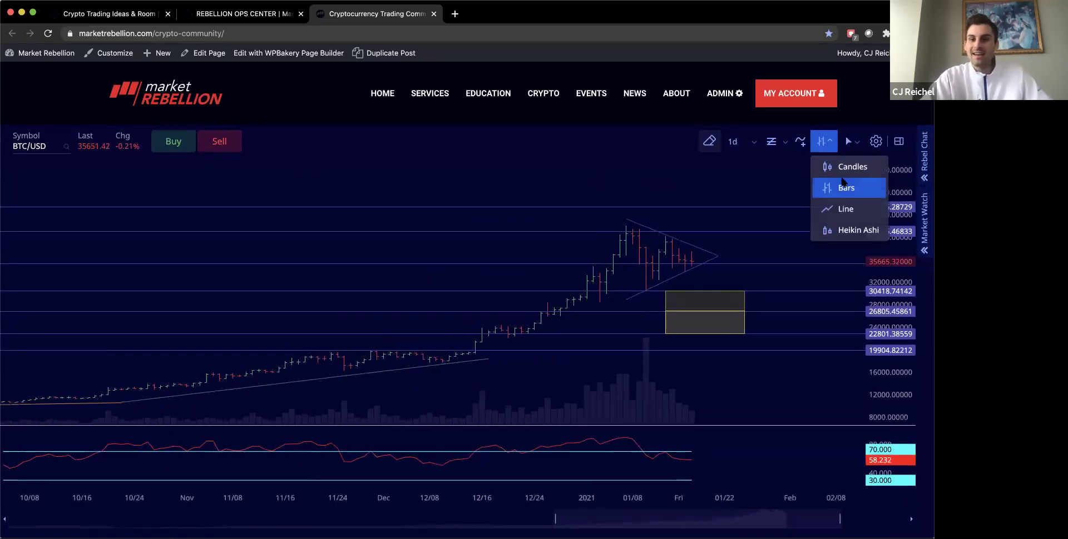
left_click(864, 230)
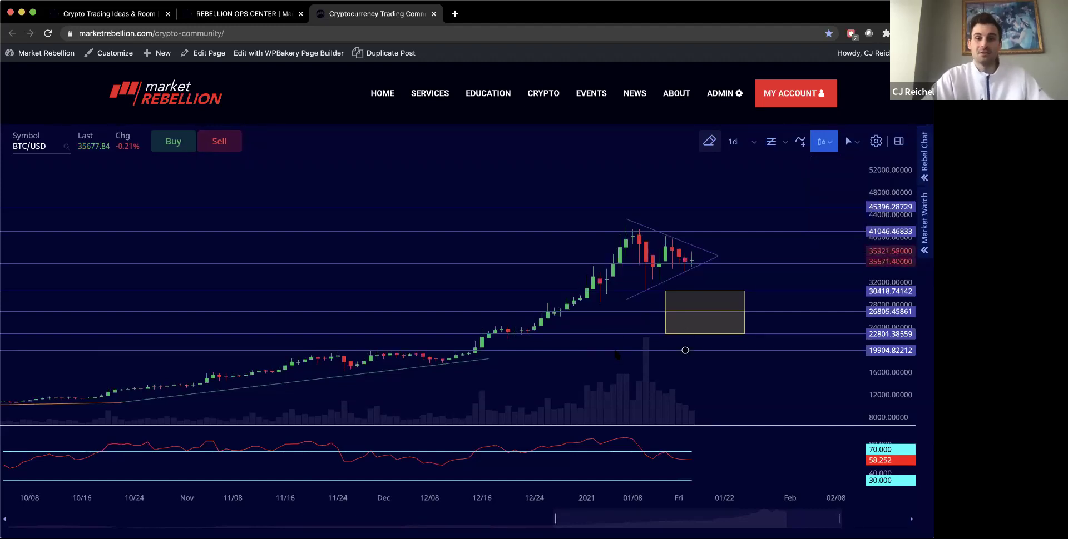
scroll(612, 351, "down", 3)
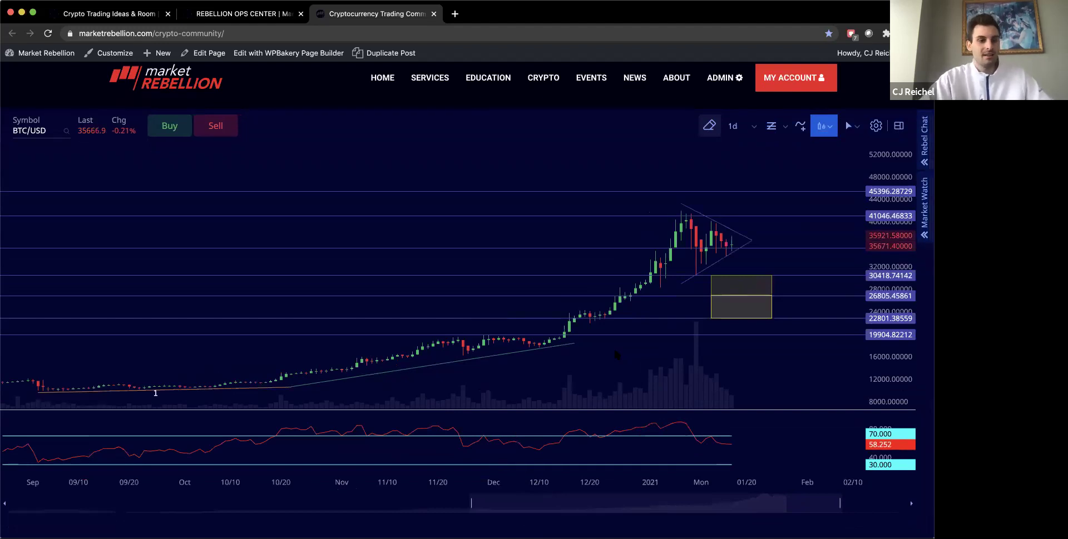
scroll(639, 361, "up", 3)
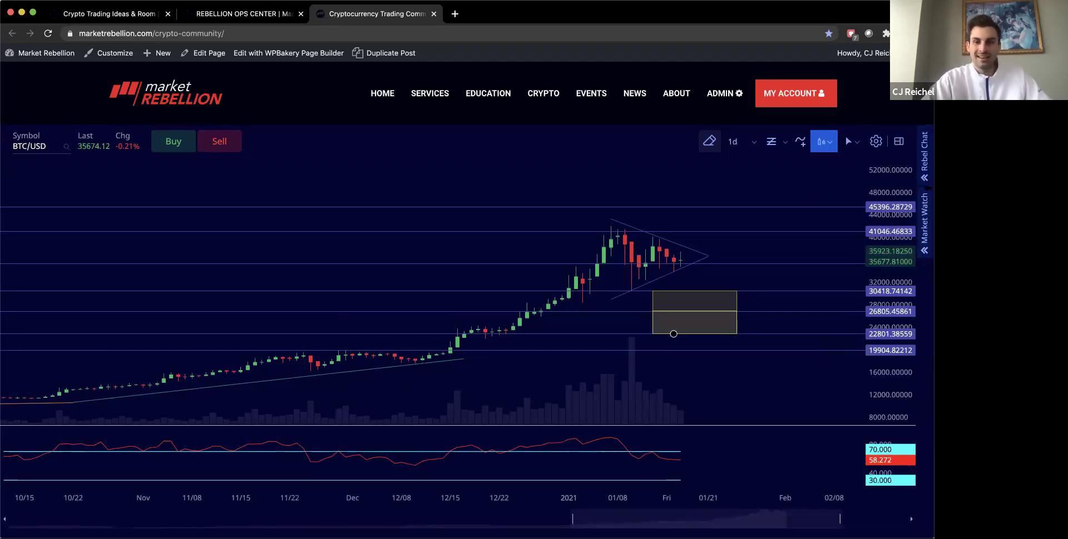
- Set the BTC/USD chart type back to Candles, with the latest price action in view
left_click(826, 142)
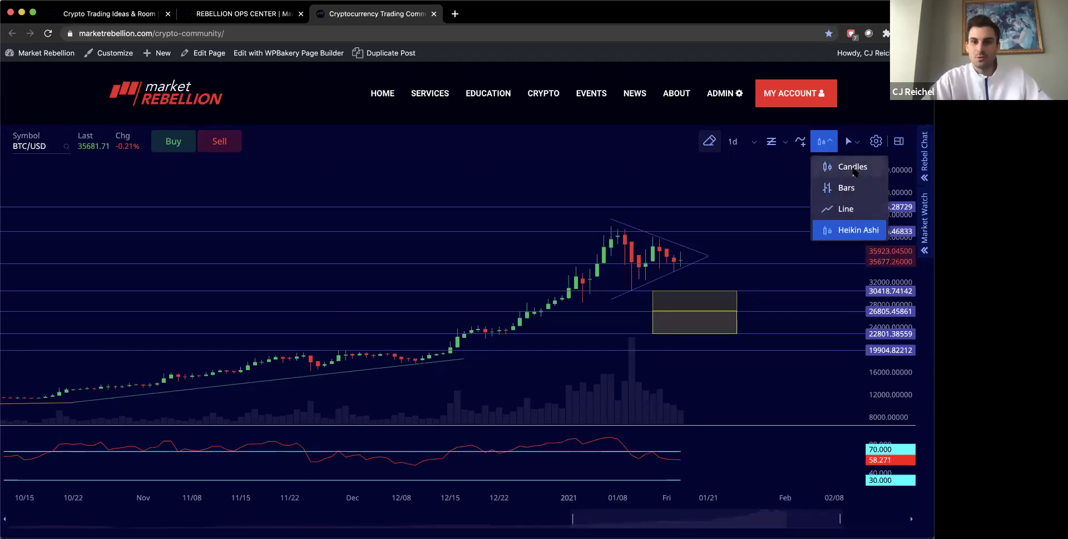
left_click(854, 172)
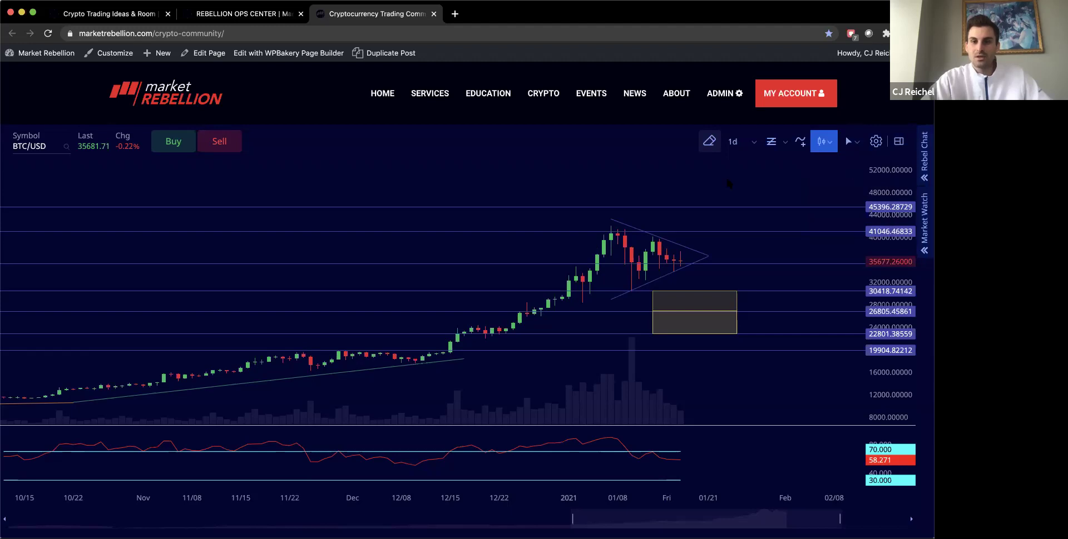
left_click_drag(721, 170, 776, 176)
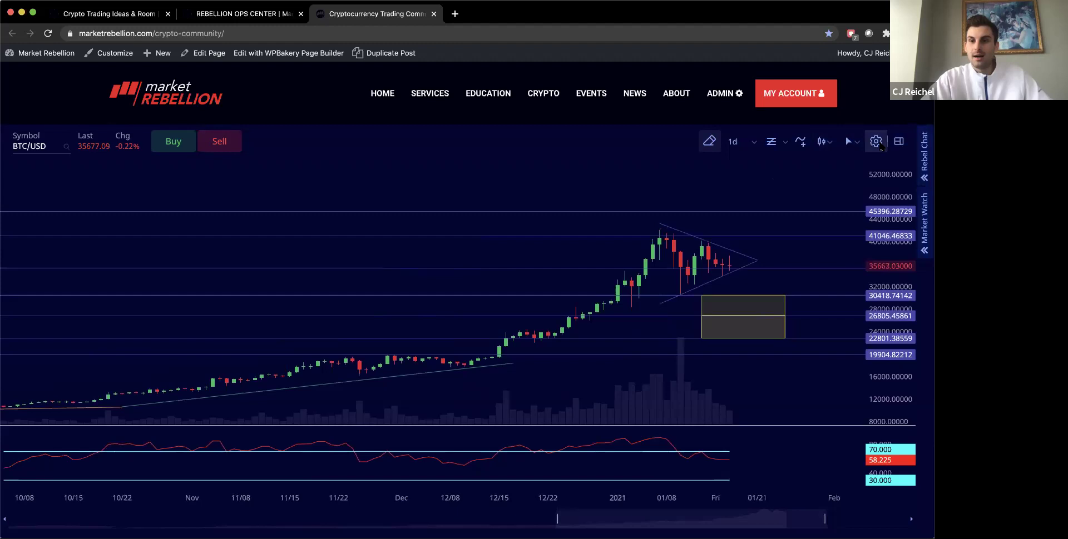
- Set the BTC/USD chart's right padding to 30 bars and save the chart settings
left_click(876, 143)
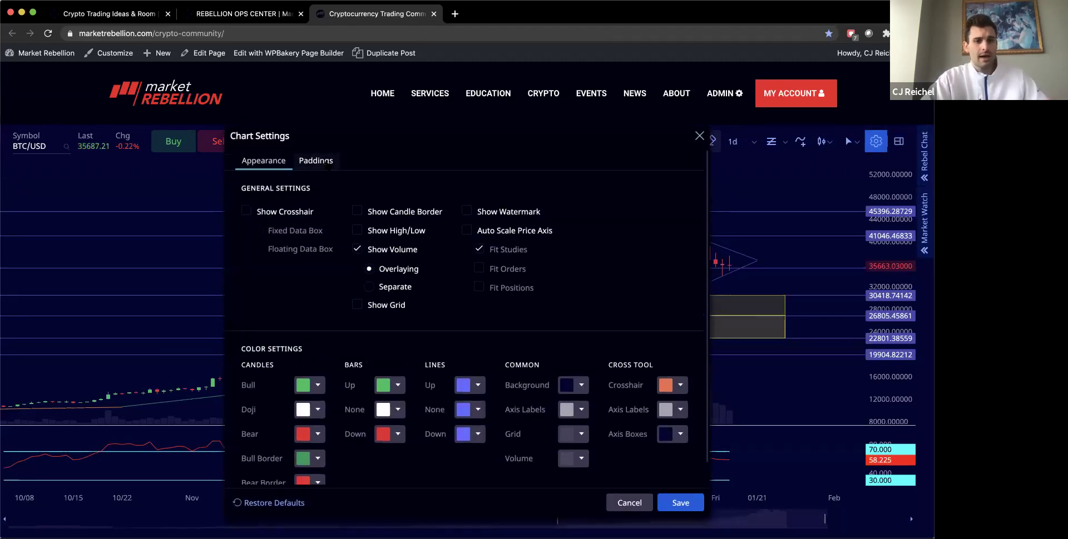
left_click(317, 161)
left_click(375, 354)
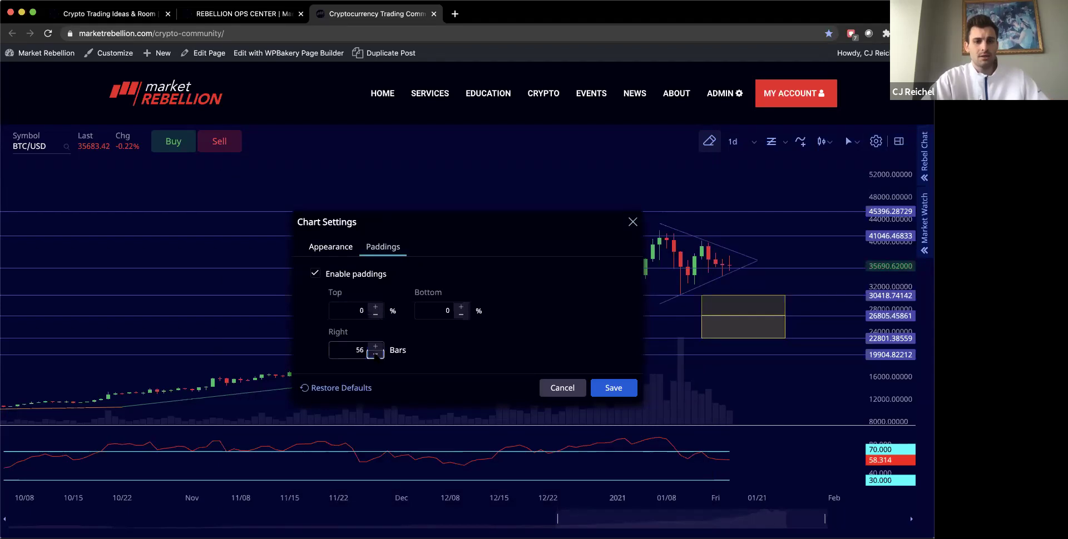
left_click(375, 353)
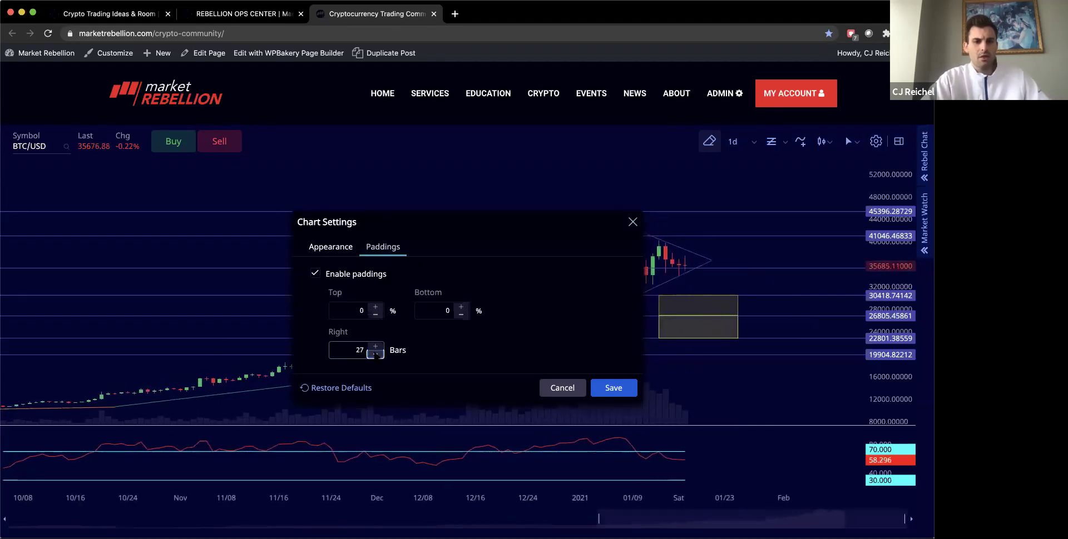
left_click(376, 346)
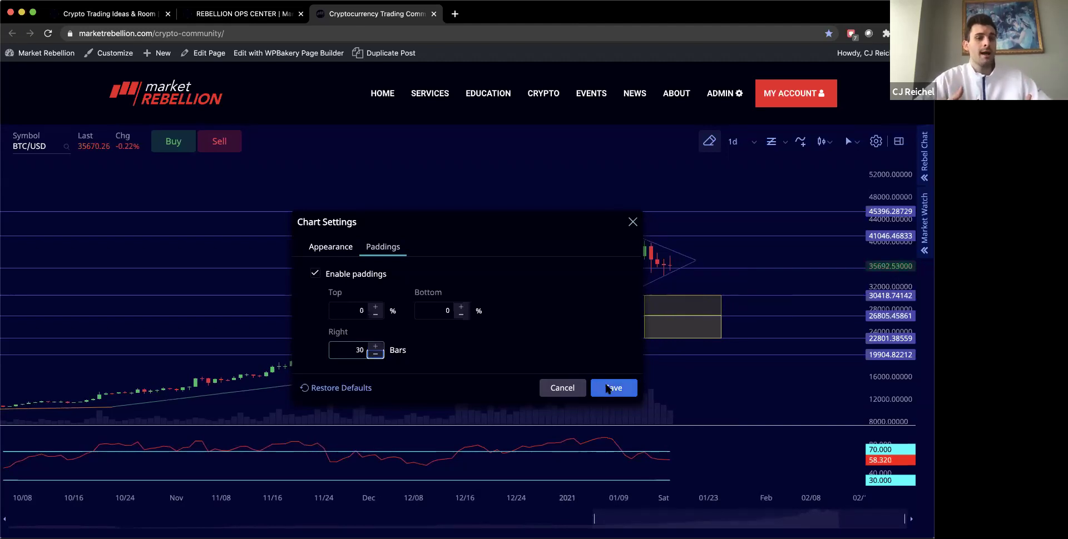
left_click(607, 387)
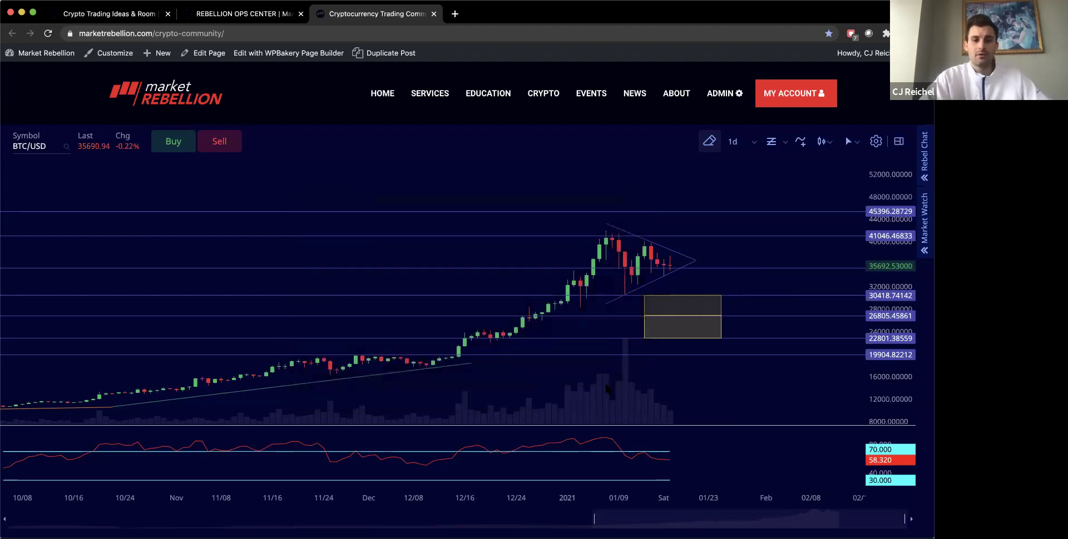
- Switch the chart layout to a two-by-two grid of four charts
left_click(823, 143)
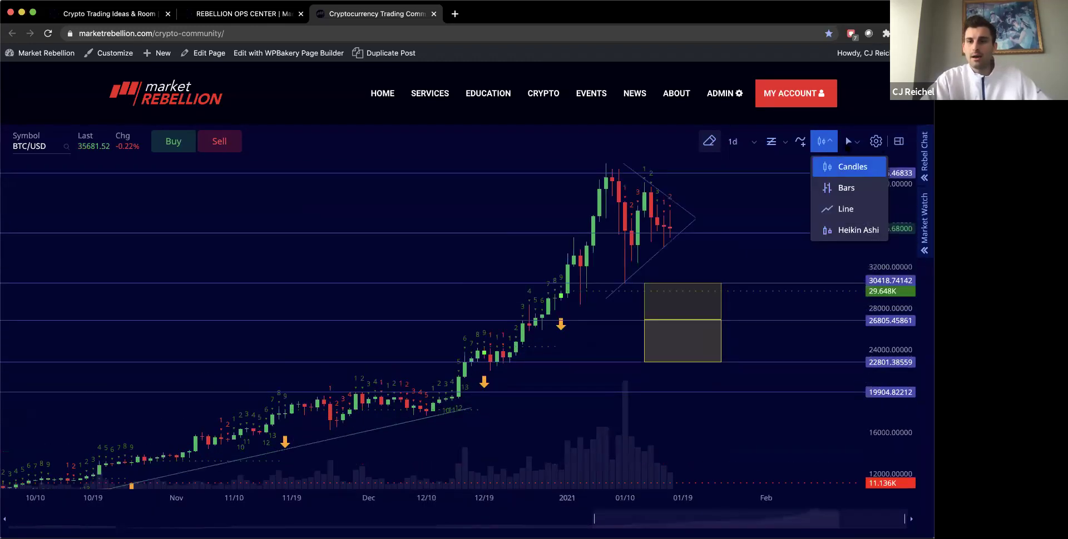
left_click(898, 141)
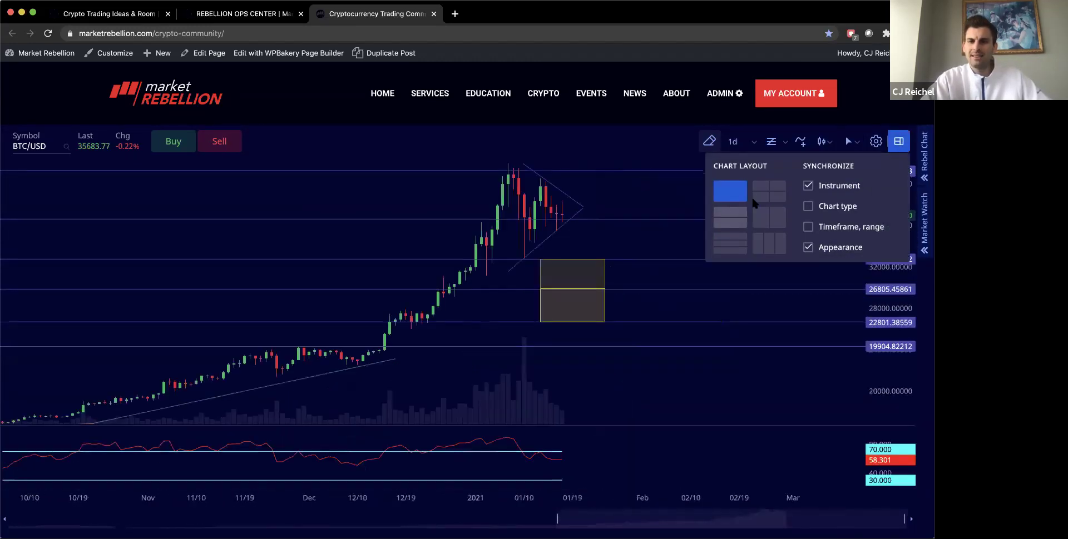
left_click(762, 195)
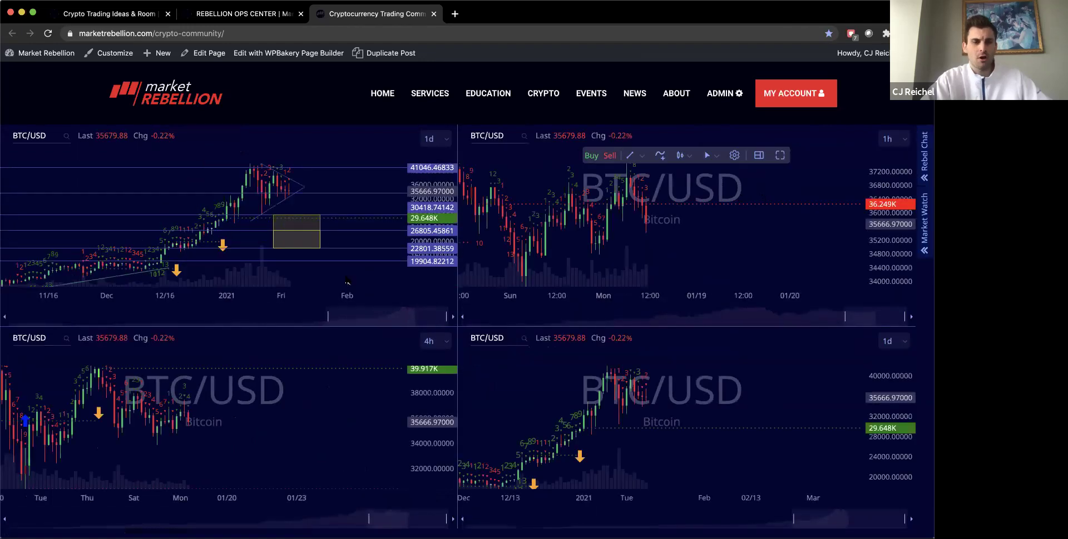
- Reload the page and bring the latest price action into fuller view in the 4h chart and the 1d chart with drawings
left_click(48, 33)
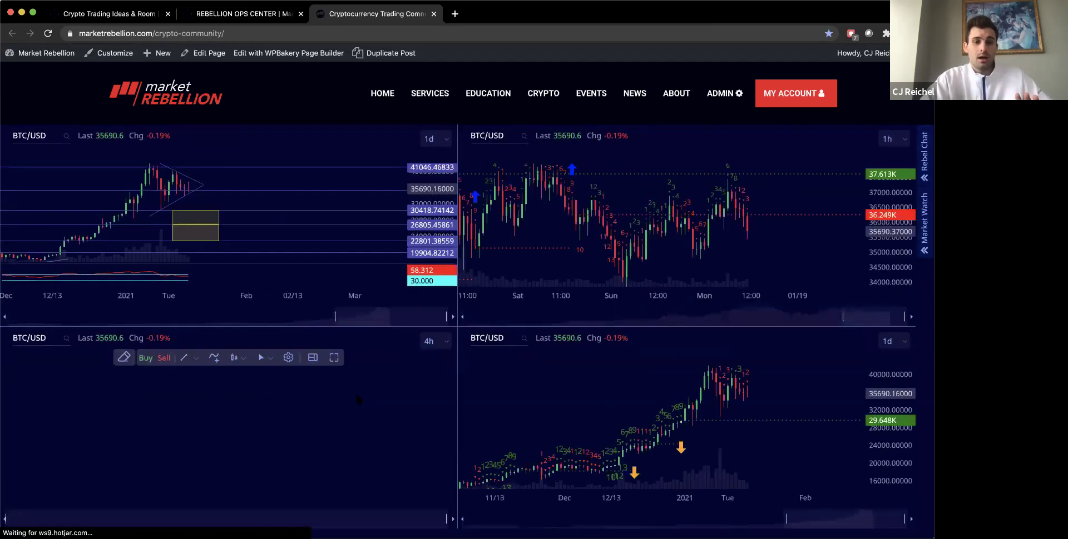
left_click_drag(324, 410, 402, 416)
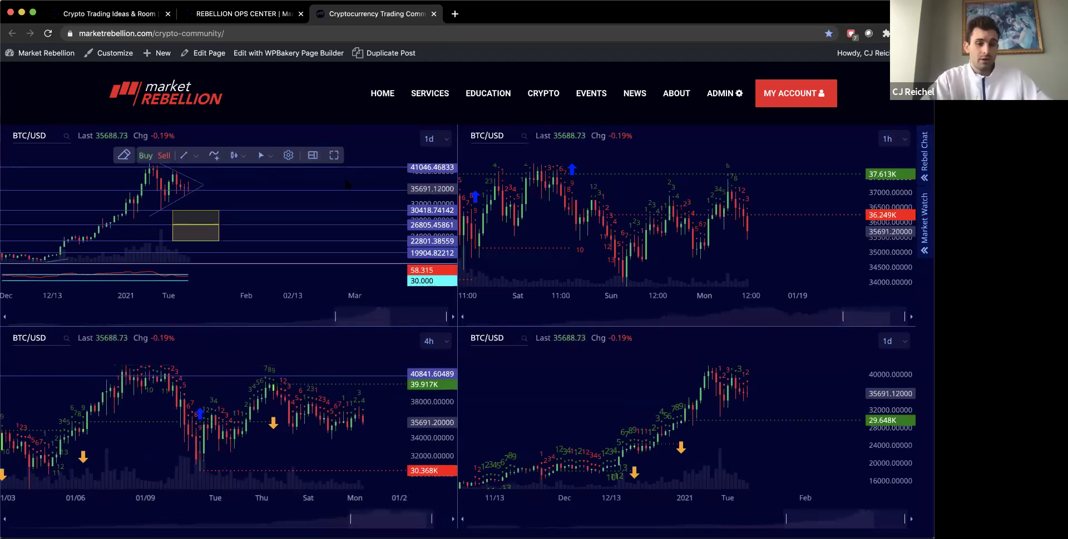
left_click_drag(281, 186, 402, 185)
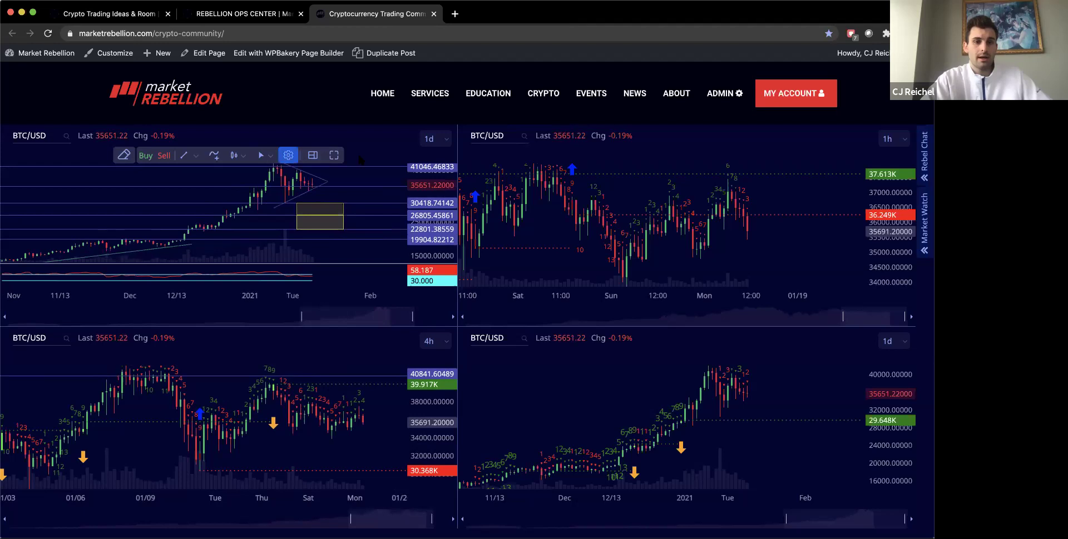
- Enable the watermark in the chart appearance settings and save
left_click(288, 155)
left_click(467, 212)
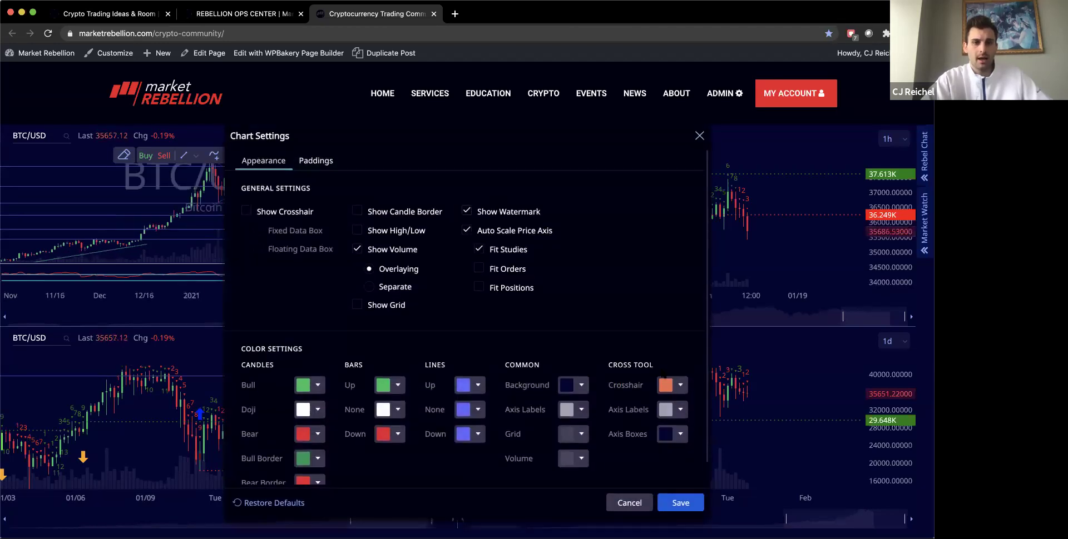
left_click(680, 503)
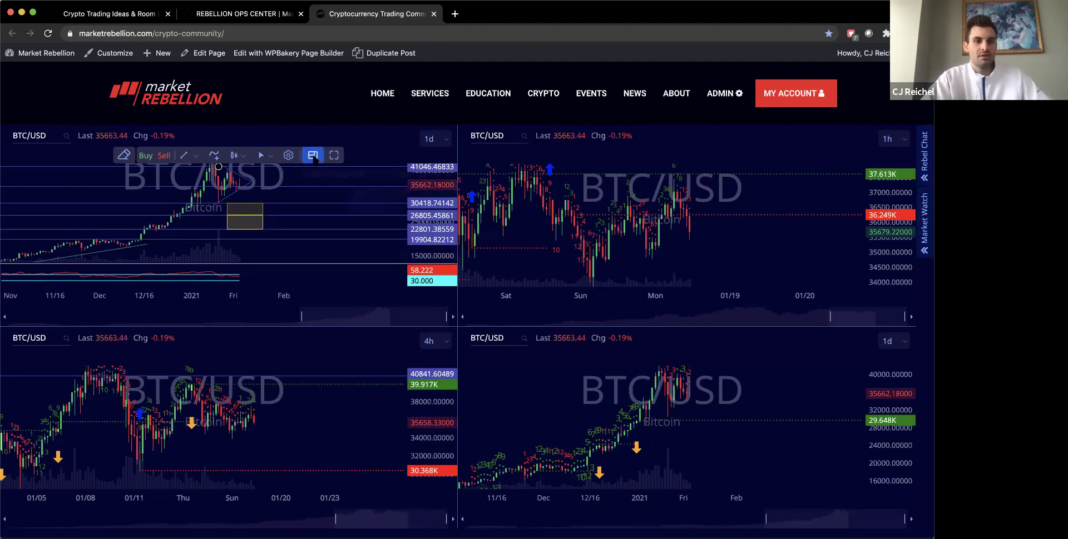
- Examine the chart layout and synchronization options, plus the general and color settings of the chart's appearance
left_click(314, 158)
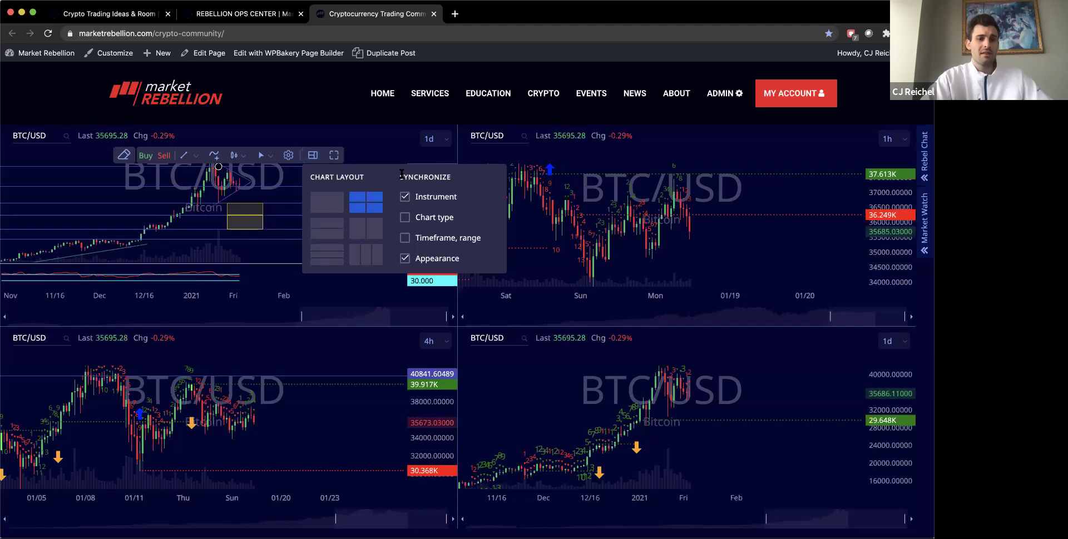
left_click(288, 155)
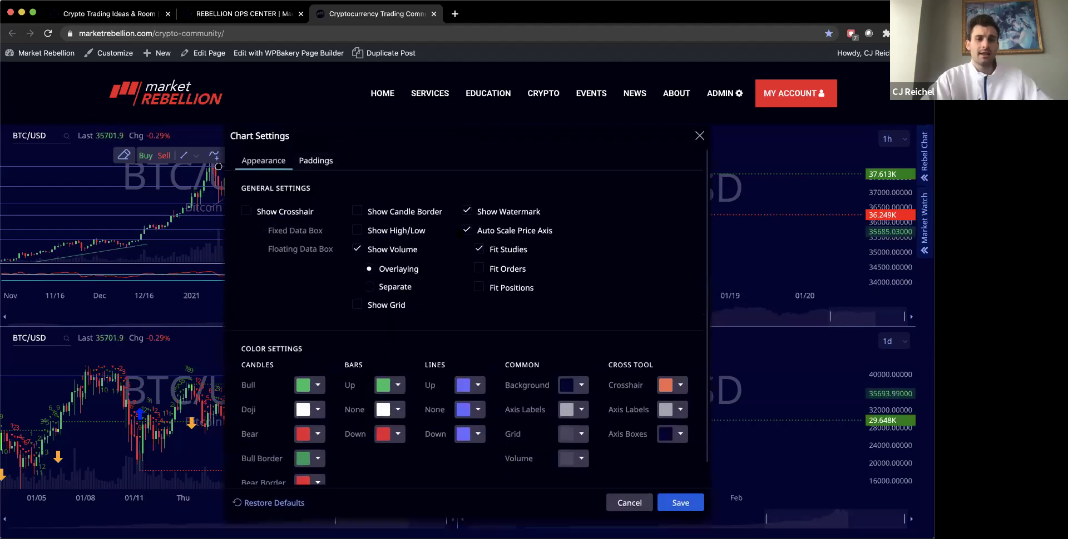
scroll(314, 414, "down", 1)
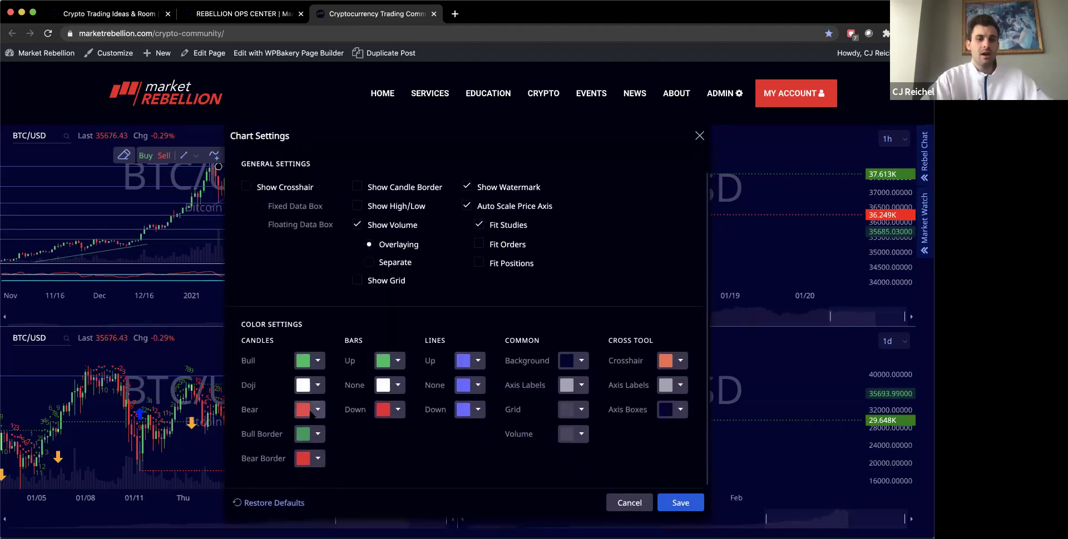
left_click(640, 503)
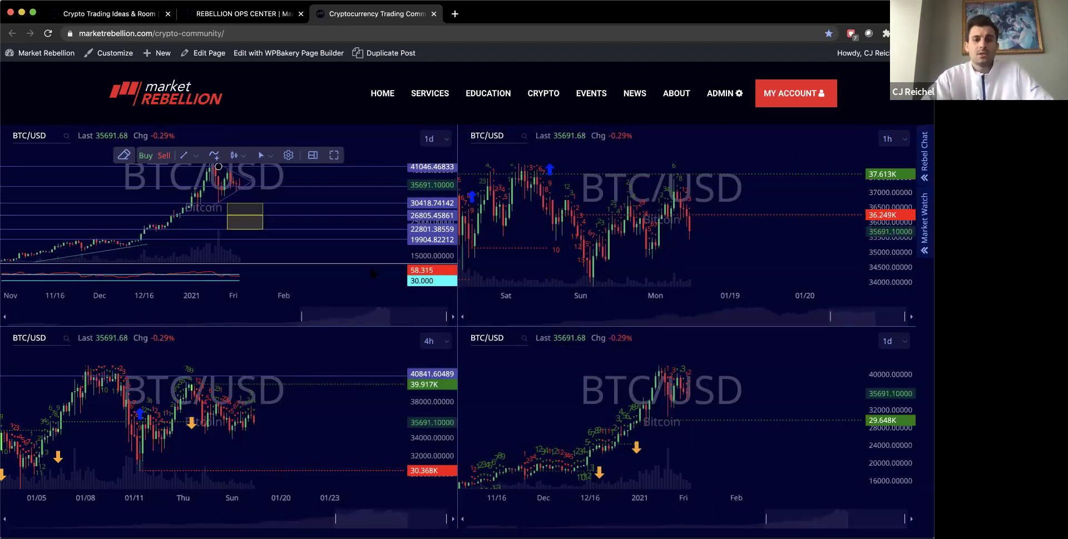
- Return to the single-chart layout and reposition the daily BTC/USD chart around the triangle pattern and recent candles
left_click(312, 155)
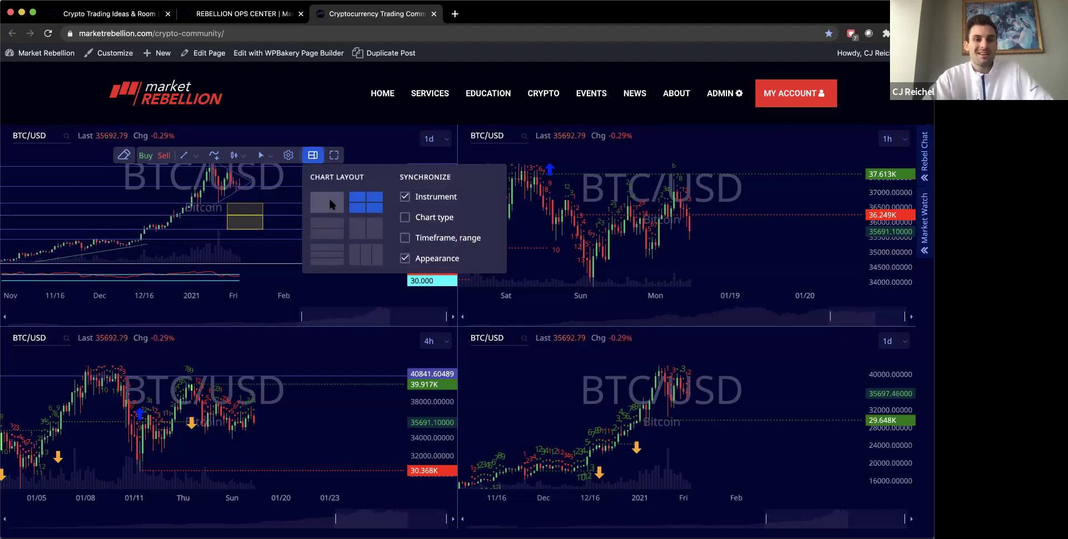
left_click(329, 201)
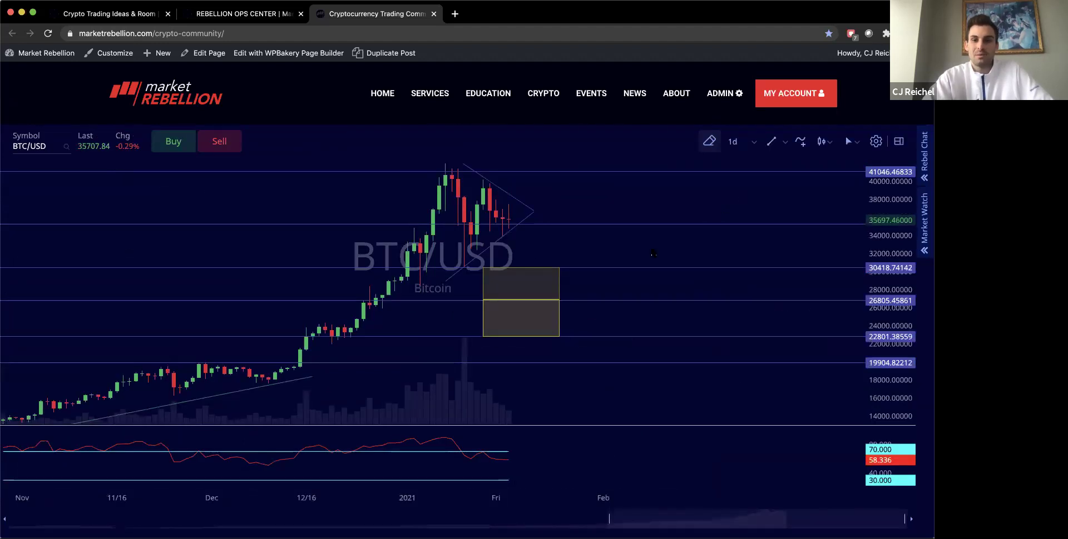
scroll(653, 254, "left", 5)
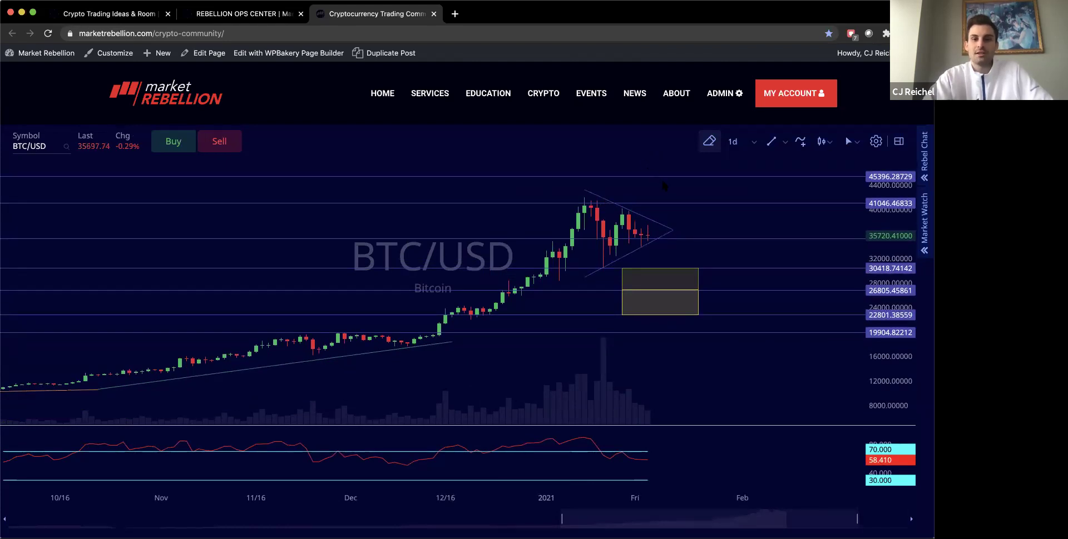
left_click_drag(674, 195, 713, 231)
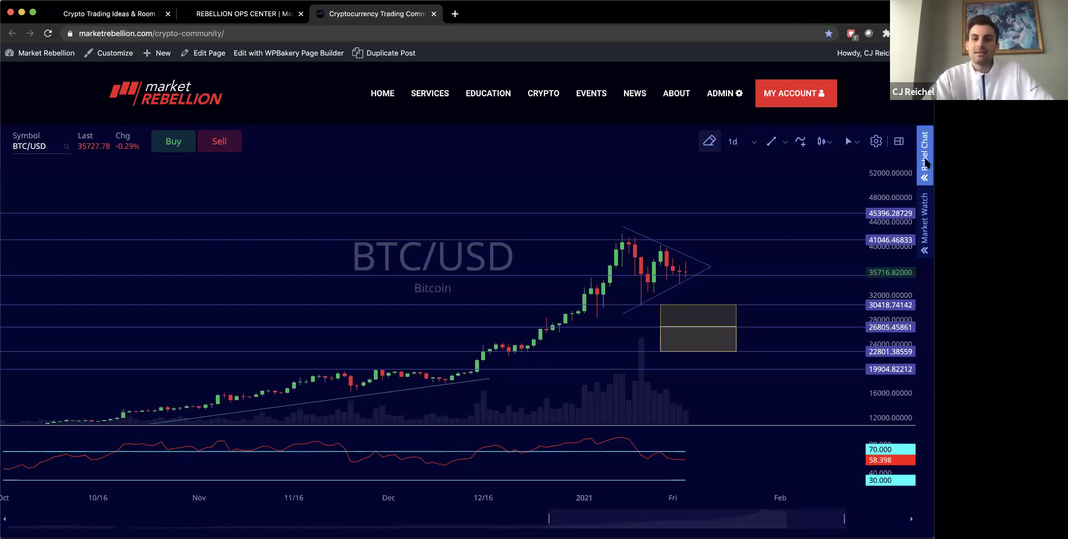
- Show Rebel Chat and Market Watch beside the chart, and set a BTC/USD price alert at 35763.55 from the watchlist
left_click(926, 164)
left_click(925, 194)
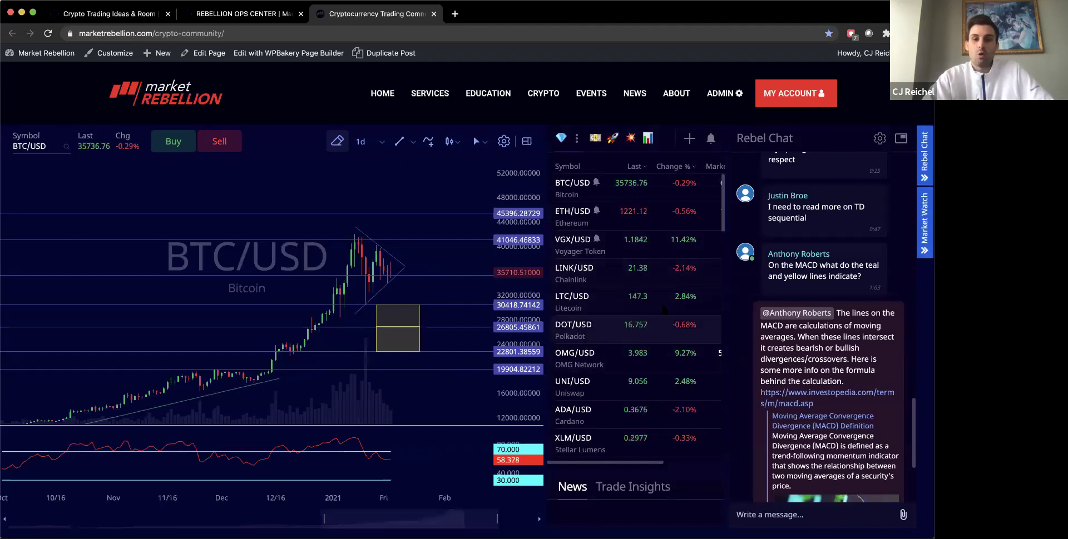
left_click(656, 178)
scroll(667, 178, "right", 2)
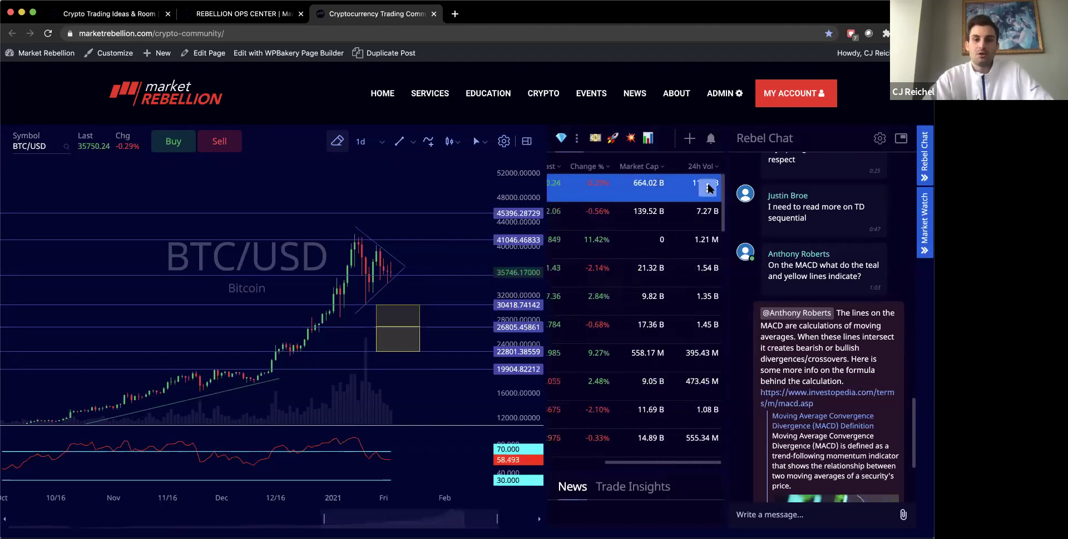
left_click(707, 188)
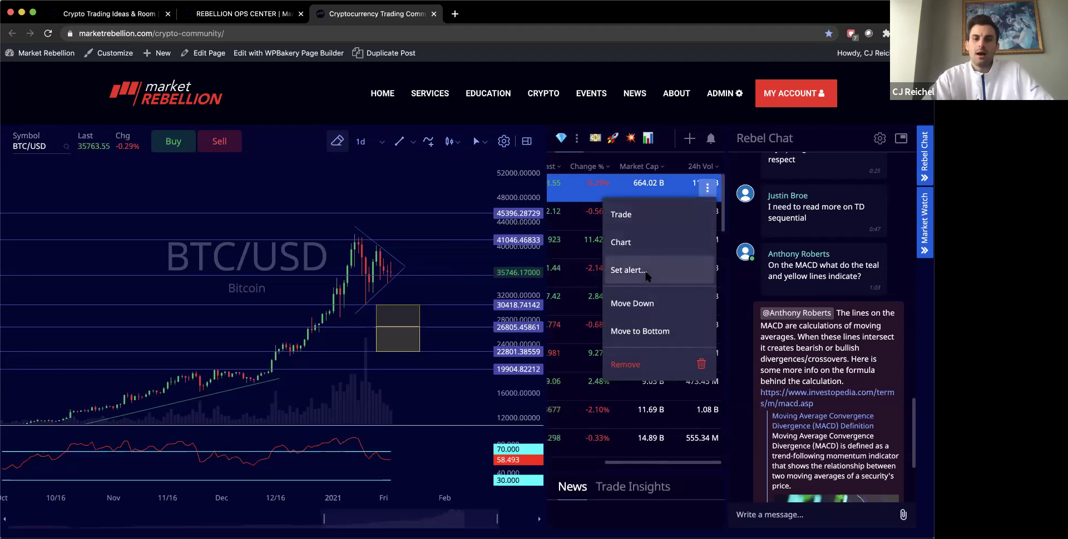
left_click(646, 273)
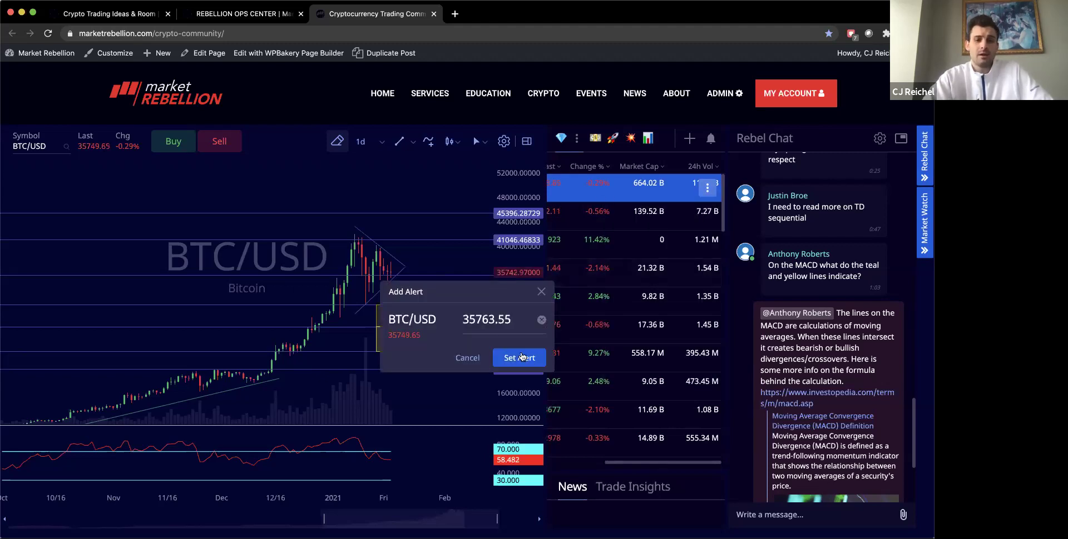
left_click(520, 358)
- Review the active and triggered price alerts, close the alert list and dismiss the BTC/USD price notification
scroll(638, 313, "left", 2)
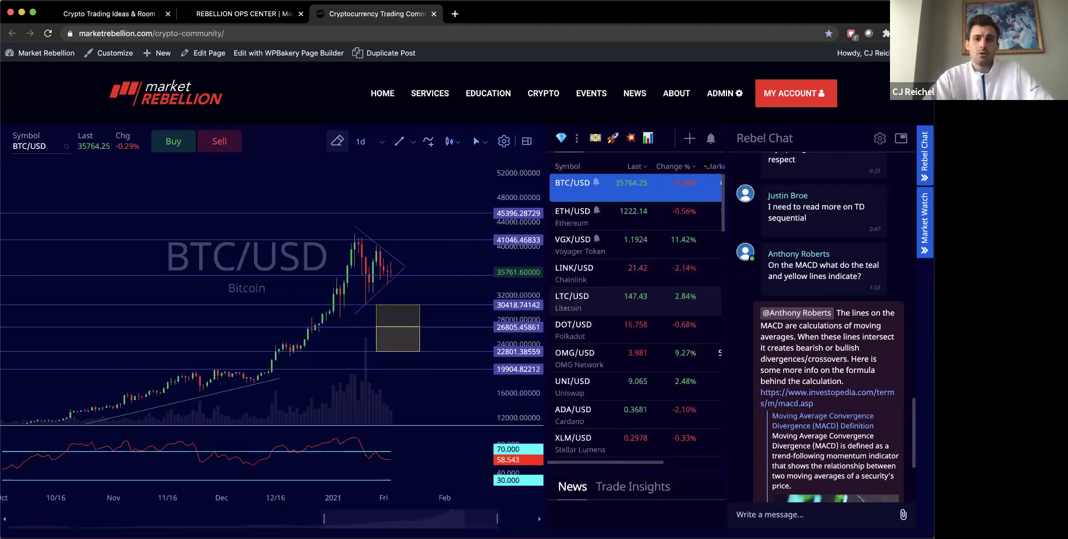
left_click(710, 139)
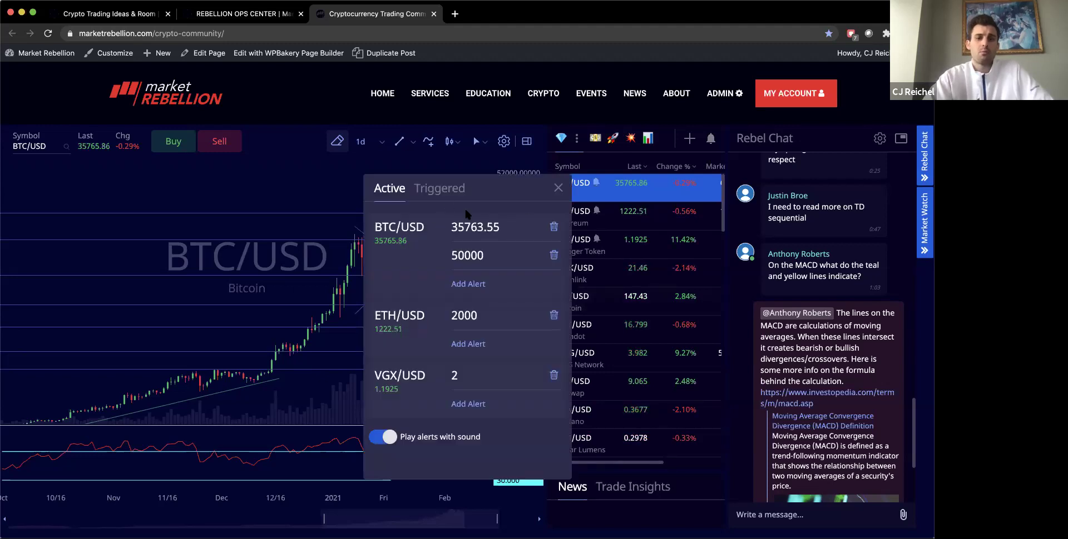
scroll(465, 211, "down", 1)
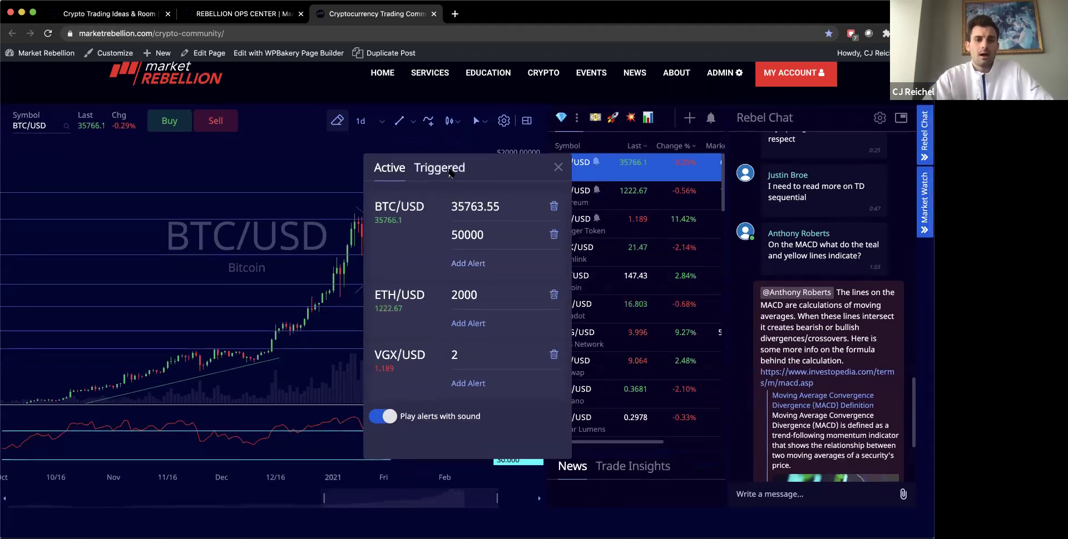
left_click(448, 170)
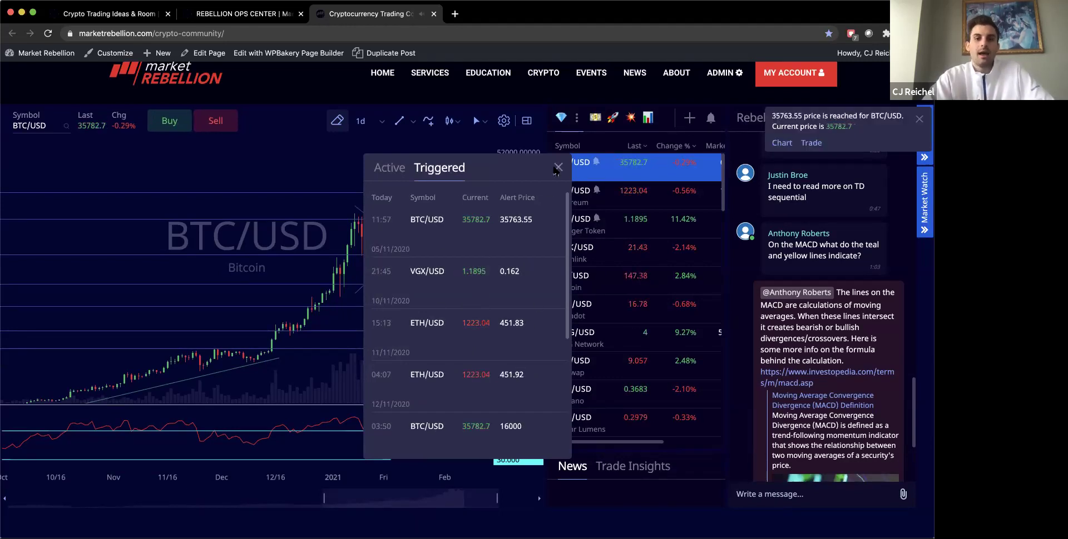
left_click(558, 167)
left_click(919, 120)
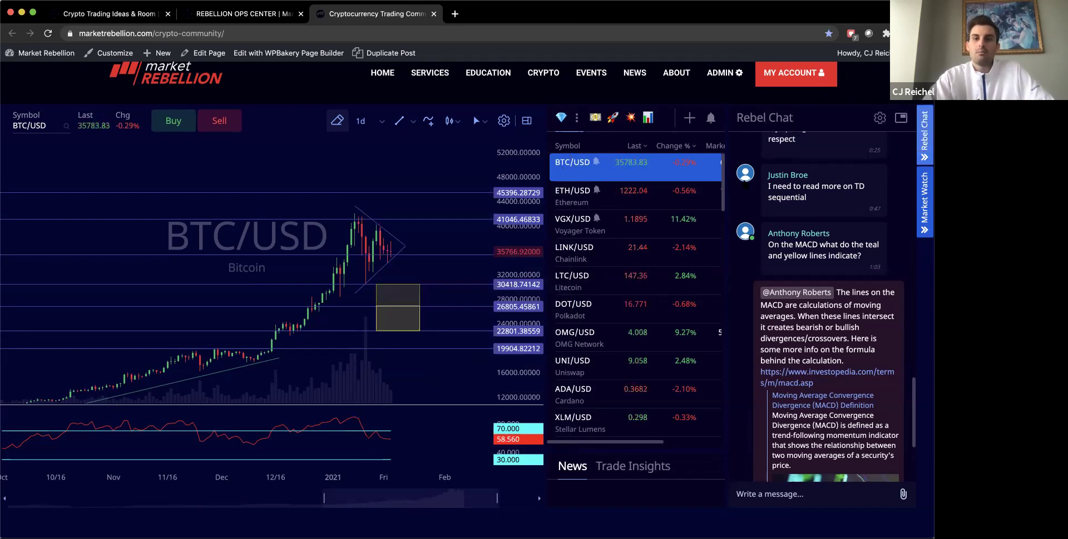
- Compress the BTC/USD price scale to bring the 62192.77558 horizontal level into view above the price action
left_click_drag(516, 289, 406, 221)
left_click_drag(512, 212, 515, 252)
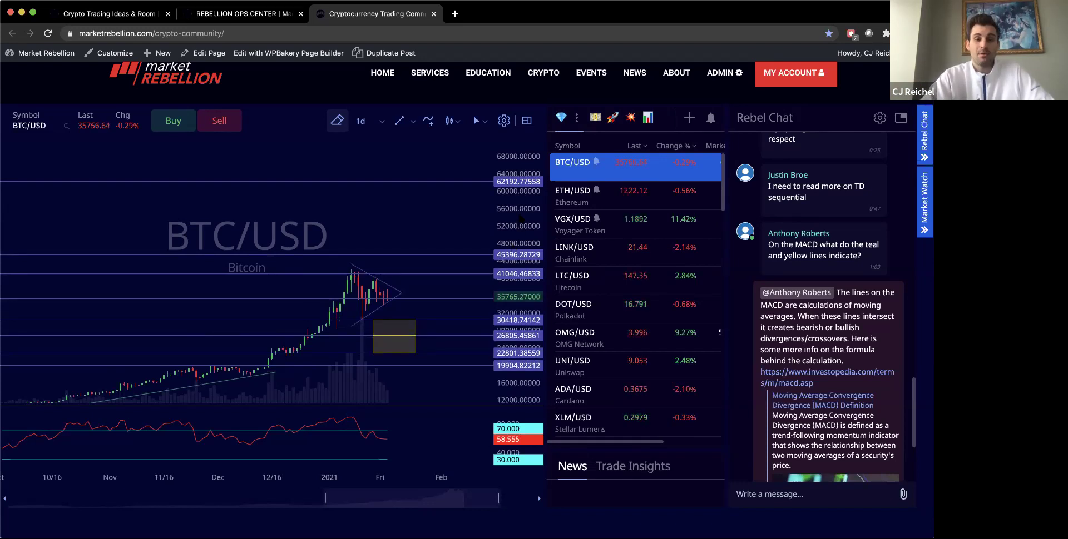
left_click_drag(518, 228, 518, 238)
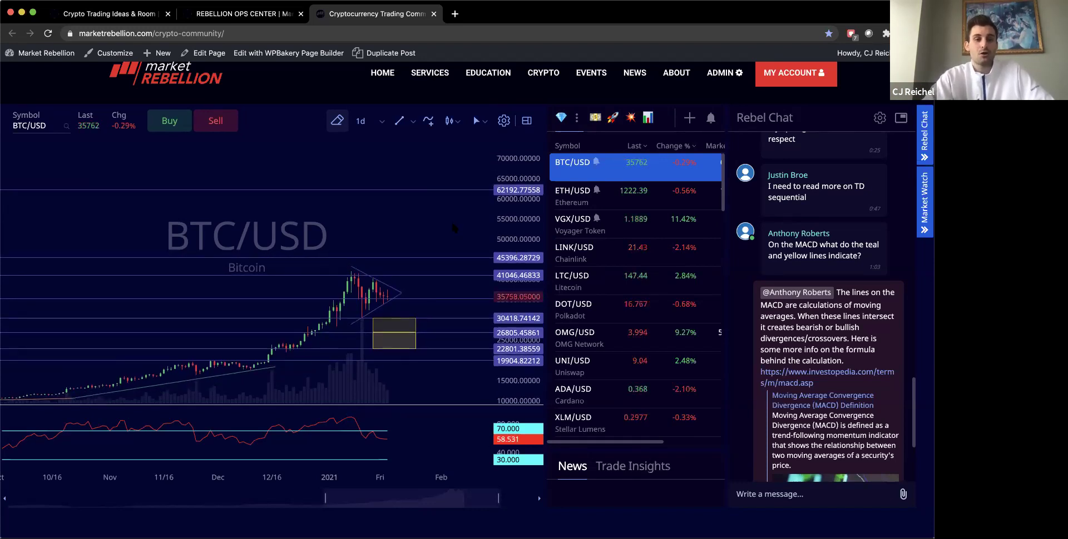